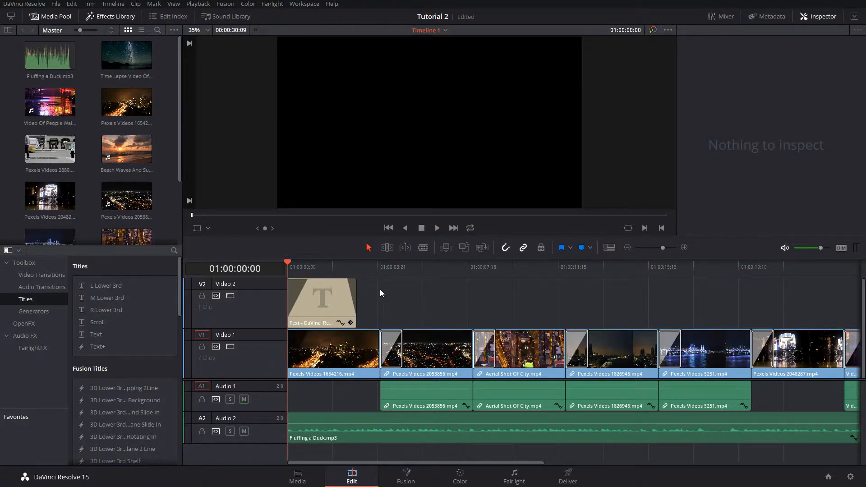
Examine the composite, transform, cropping, dynamic zoom, retime and lens correction settings of the Pexels Videos 2053856.mp4 clip at 01:00:05:19
left_click(425, 342)
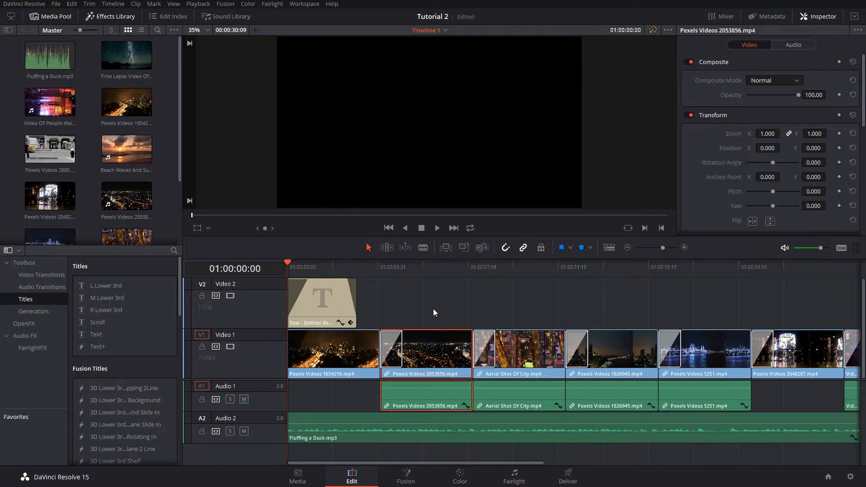
left_click(422, 264)
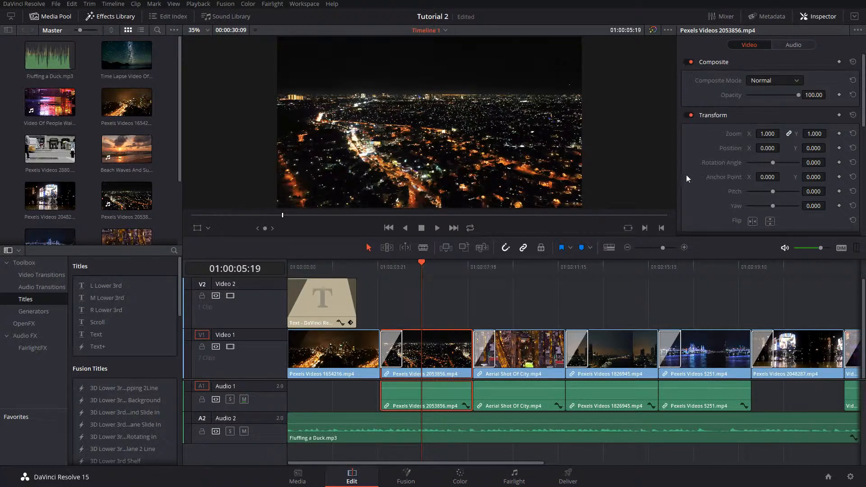
scroll(716, 157, "down", 4)
scroll(719, 95, "up", 3)
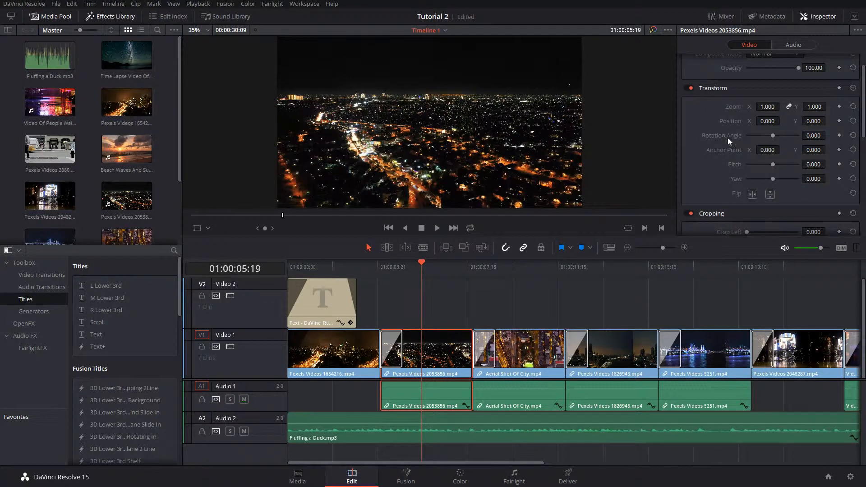
scroll(726, 139, "down", 3)
scroll(721, 163, "down", 2)
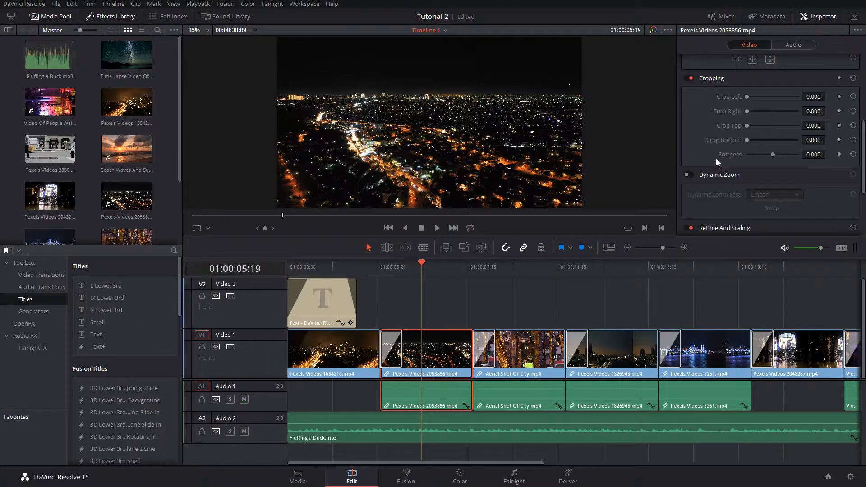
scroll(705, 117, "down", 4)
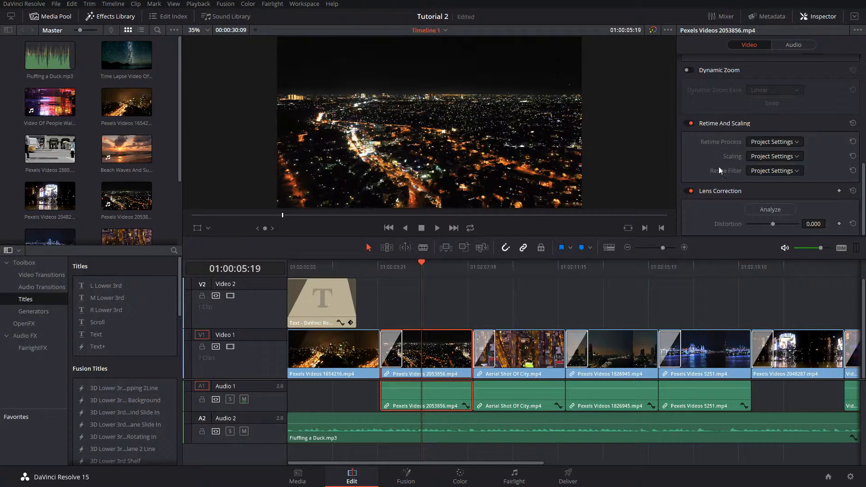
scroll(717, 194, "up", 3)
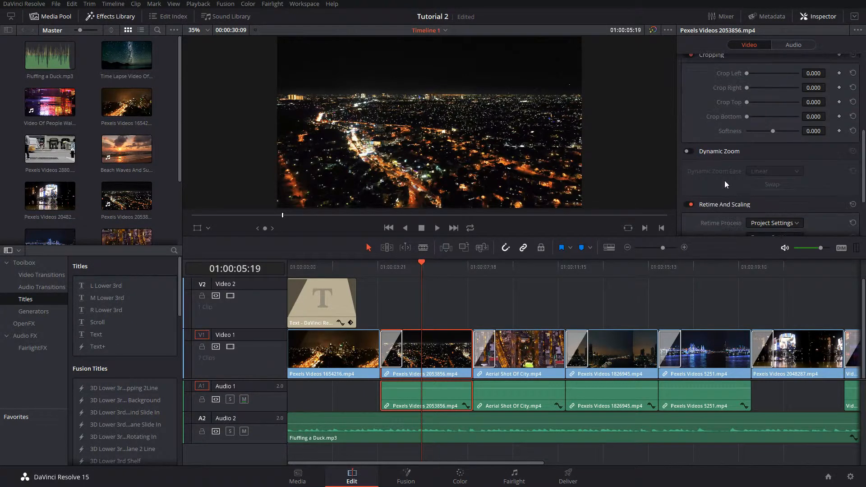
scroll(729, 120, "down", 2)
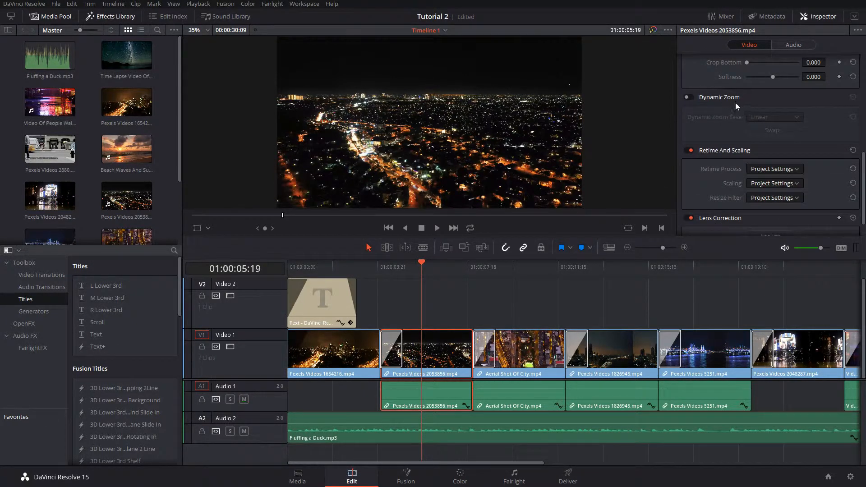
scroll(725, 103, "down", 1)
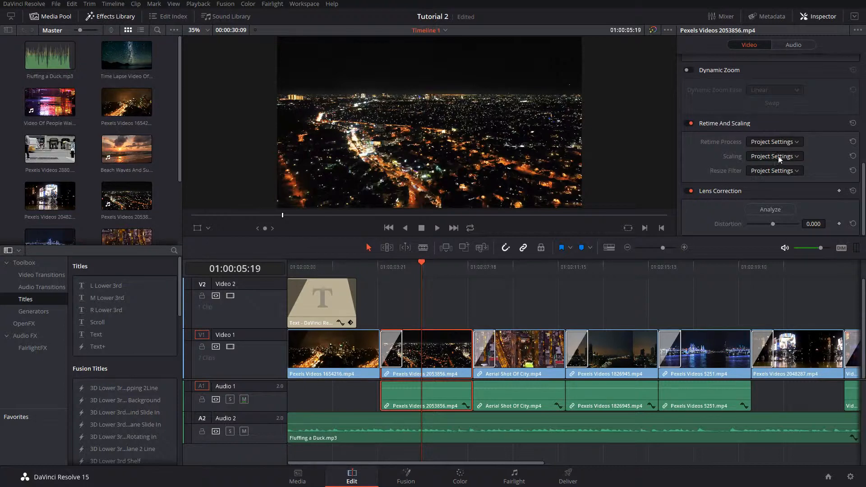
scroll(749, 143, "up", 4)
scroll(748, 142, "up", 6)
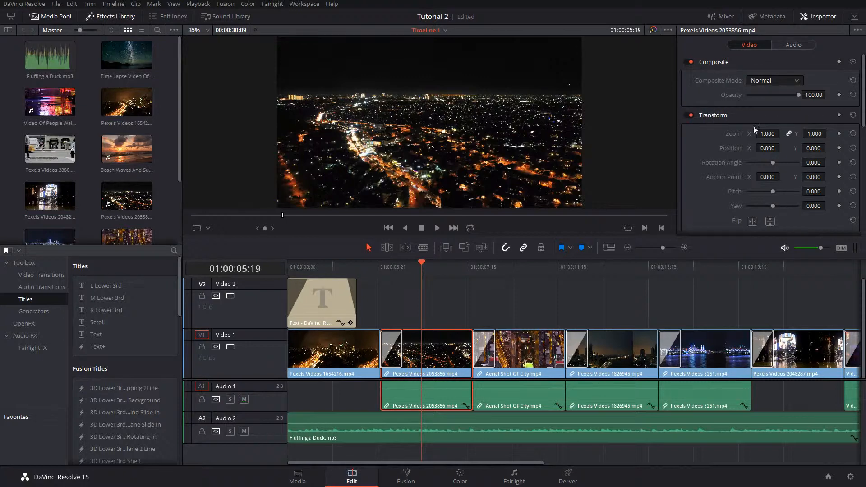
scroll(762, 189, "down", 2)
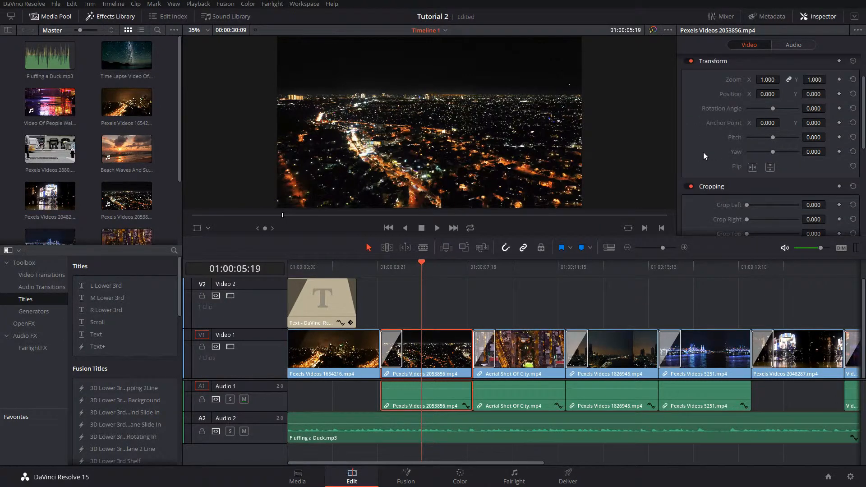
scroll(697, 169, "up", 2)
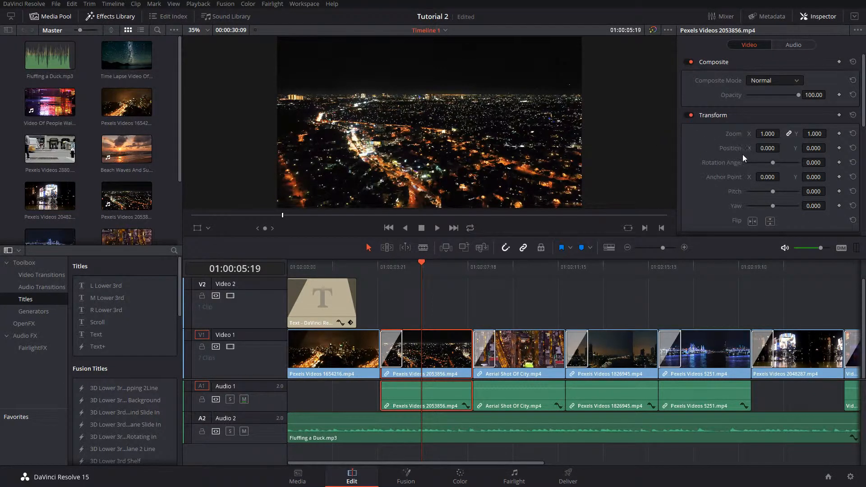
Try a zoom of 1.680, position X 270 and Y 251, and rotation of about -116 on the clip, and undo these transforms
left_click_drag(766, 134, 814, 147)
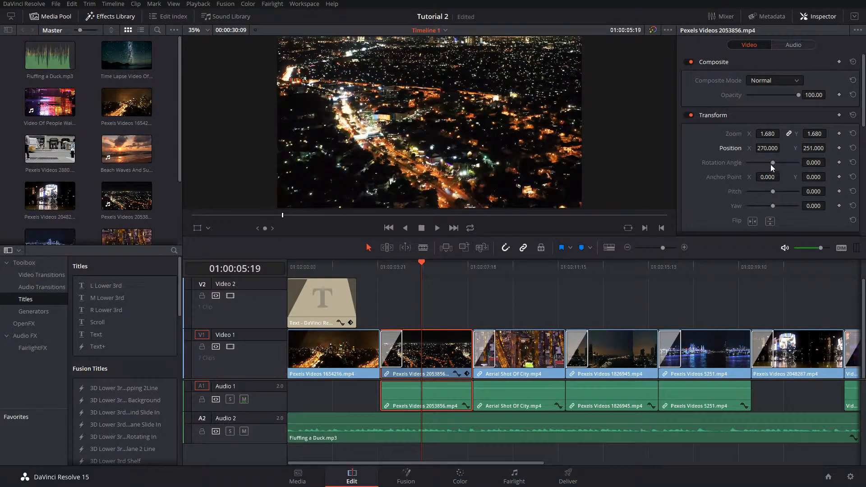
left_click_drag(770, 164, 764, 164)
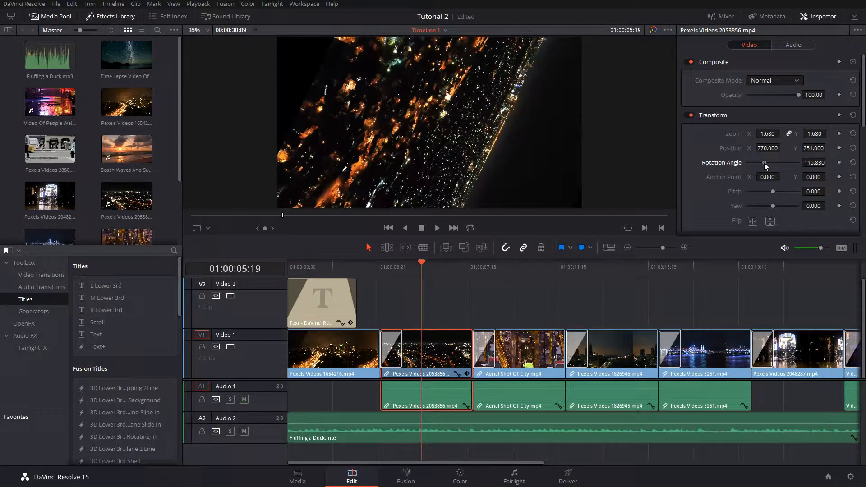
key("ctrl+z")
key("ctrl+z")
key("ctrl+z")
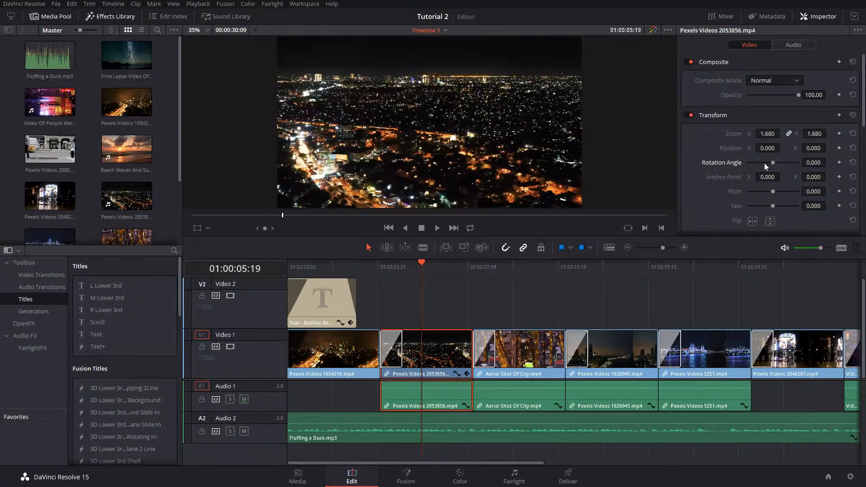
key("ctrl+z")
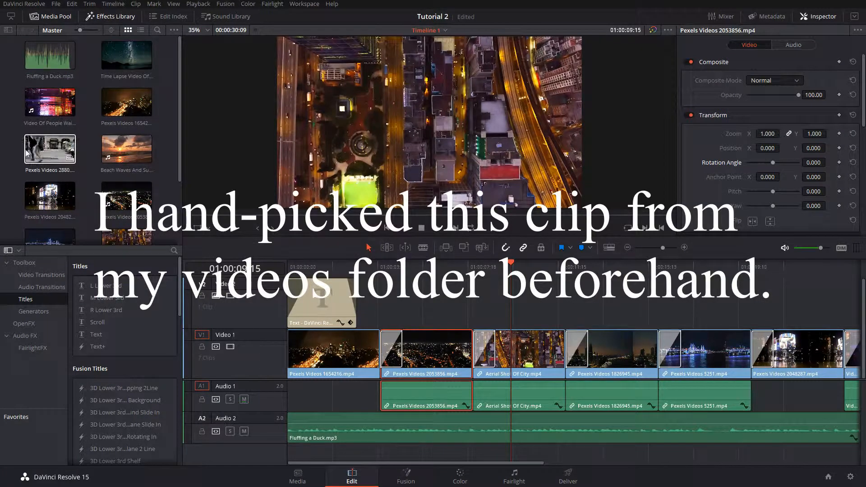
Place Pexels Videos 2880.mp4 on Video 2 directly above the second Video 1 clip and trim its end to match that clip
left_click_drag(27, 152, 382, 295)
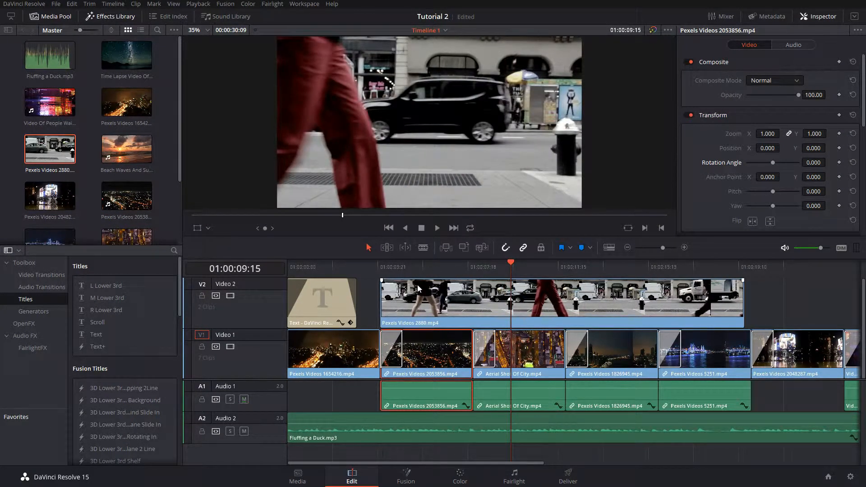
left_click_drag(390, 267, 381, 267)
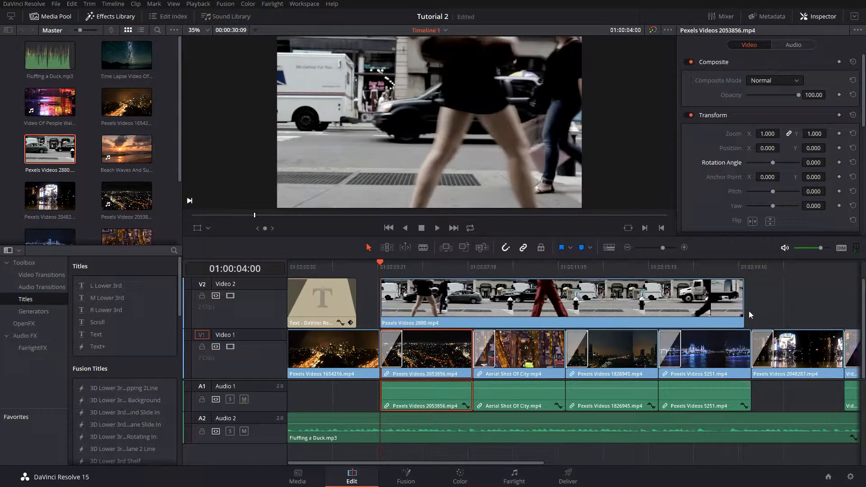
left_click_drag(742, 308, 469, 301)
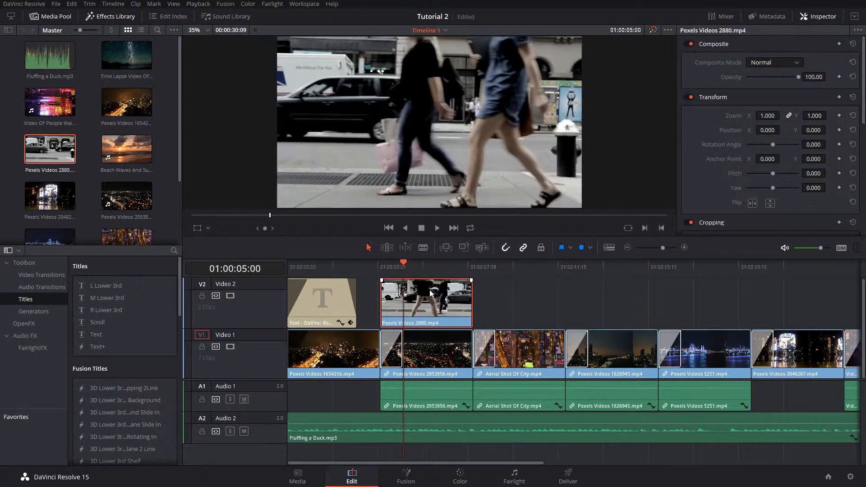
Lower the opacity of the Pexels Videos 2880.mp4 clip on Video 2 to 52.17 with the playhead at 01:00:04:00
left_click(435, 341)
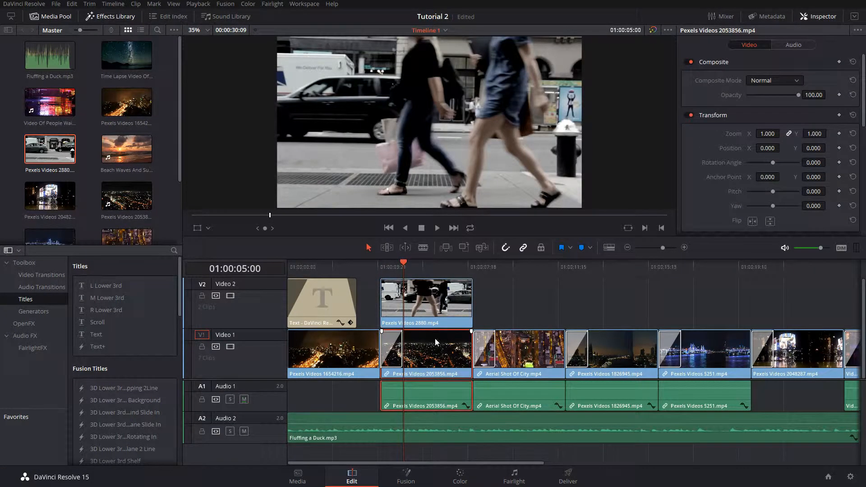
left_click(424, 306)
left_click(375, 267)
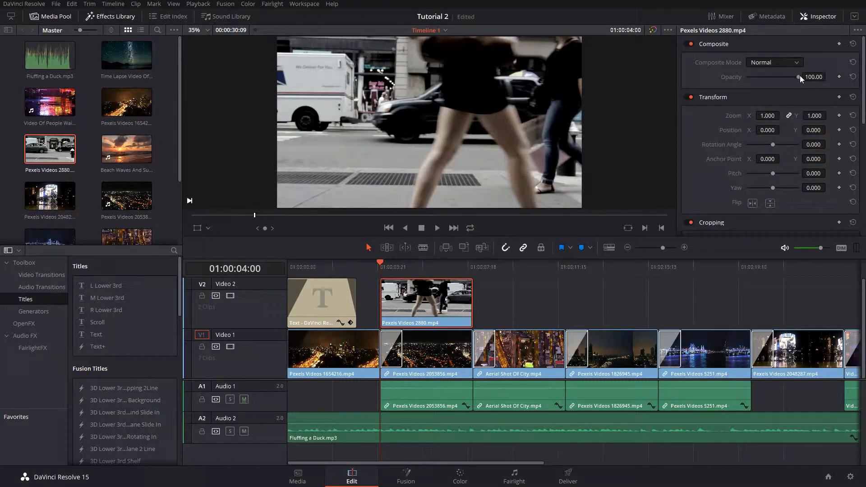
left_click_drag(800, 76, 775, 77)
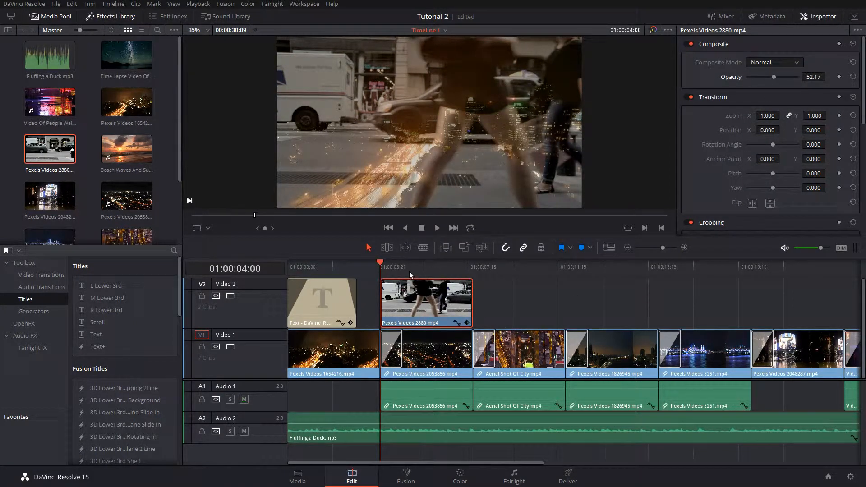
Play back the overlaid clips from 01:00:04:00, and restore the Video 2 street clip's opacity to 100
left_click(399, 266)
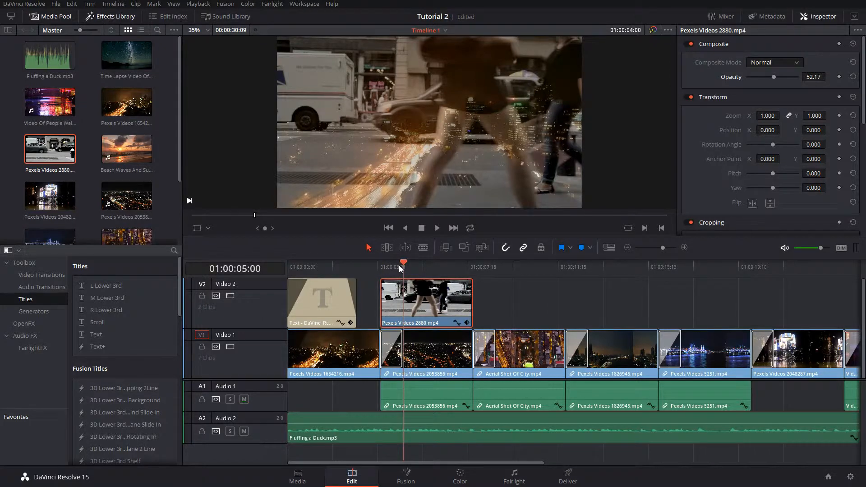
left_click(381, 264)
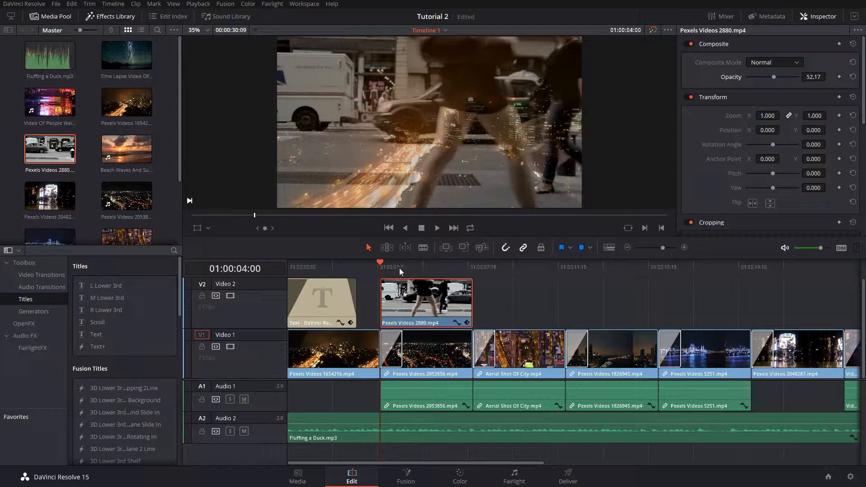
key("space")
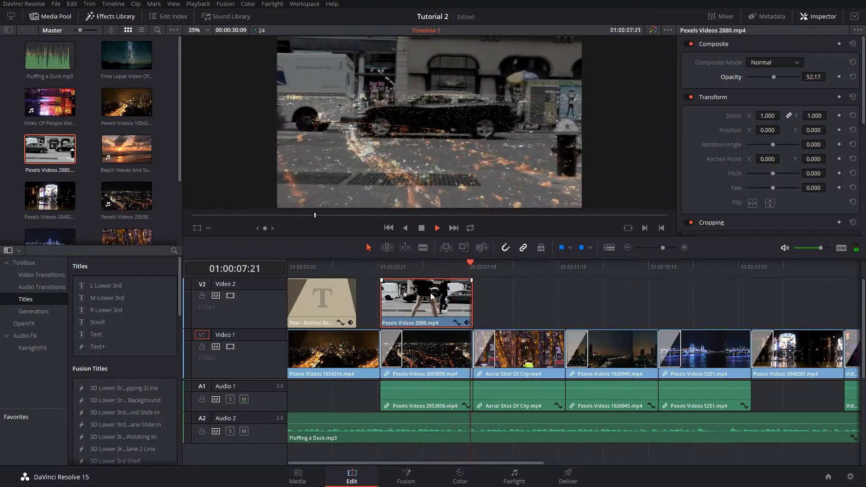
left_click(421, 302)
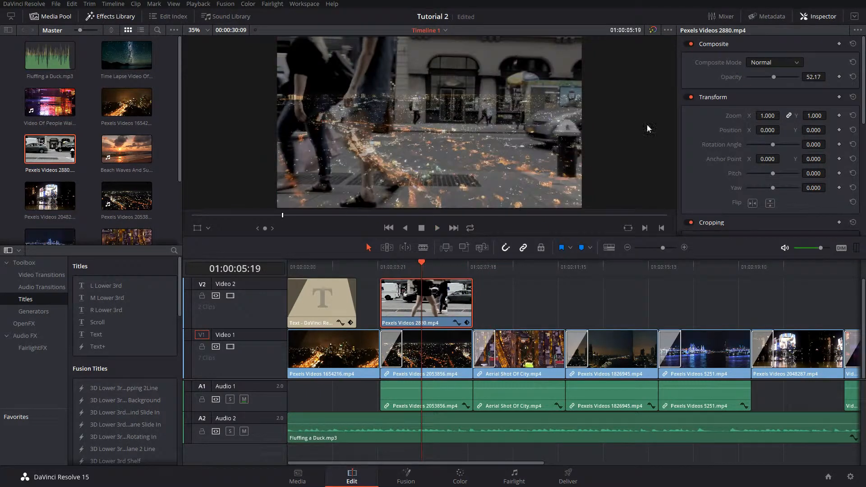
left_click_drag(778, 77, 815, 74)
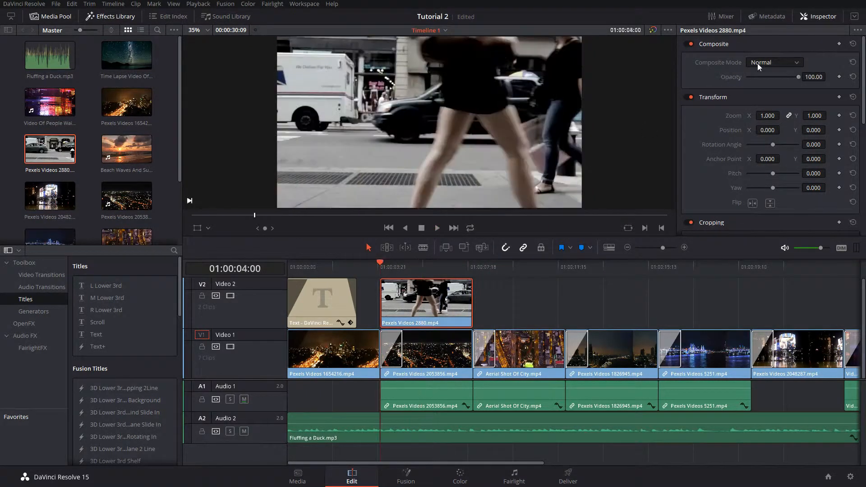
Try the Difference, Divide, Darken and Color Dodge composite modes on the Video 2 street clip, and set it back to Normal
left_click(758, 64)
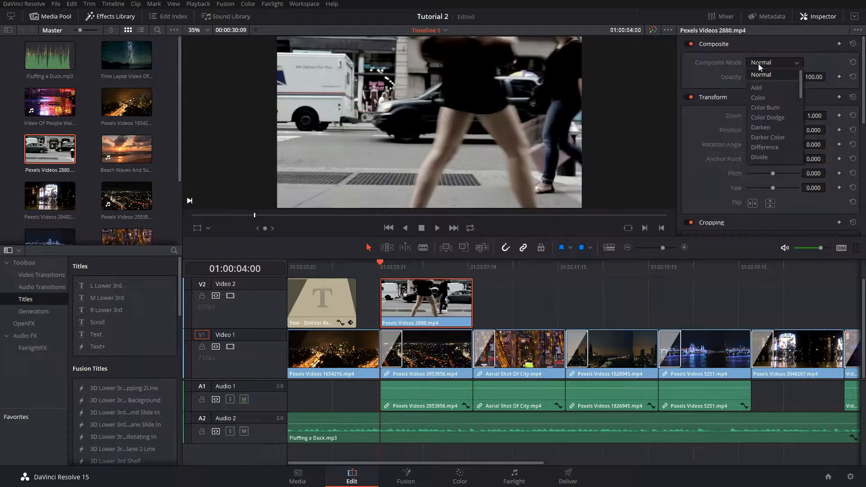
left_click(765, 149)
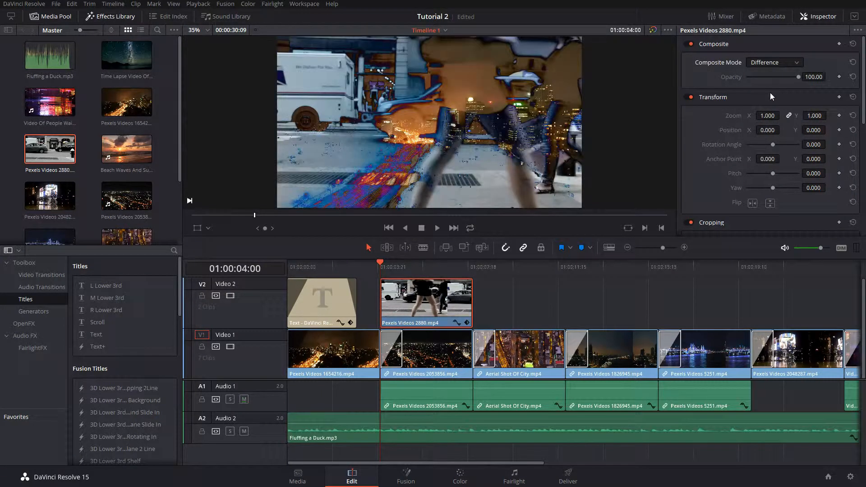
left_click(776, 59)
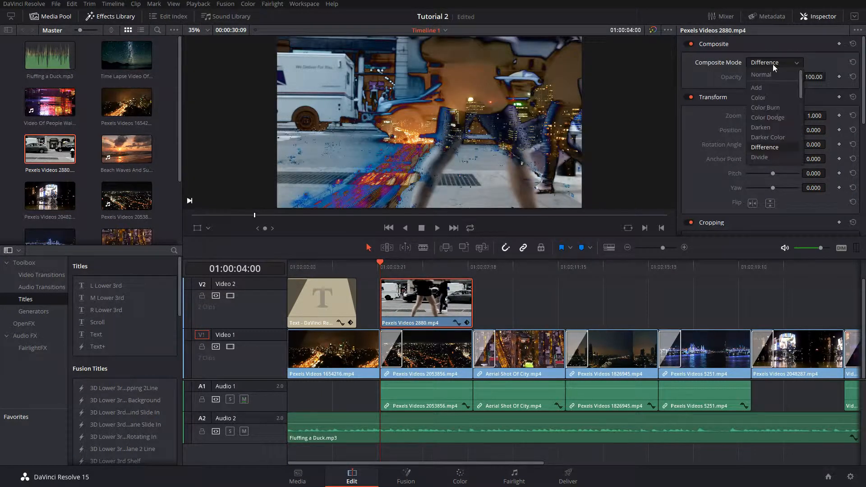
left_click(769, 155)
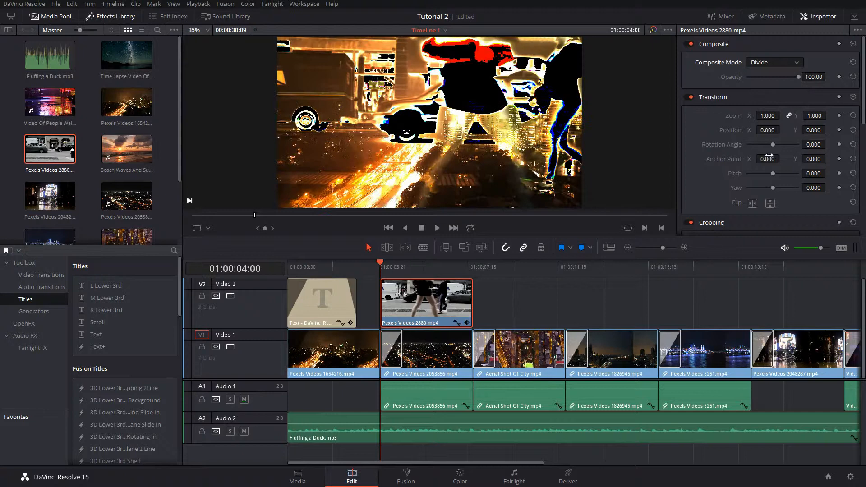
left_click(781, 63)
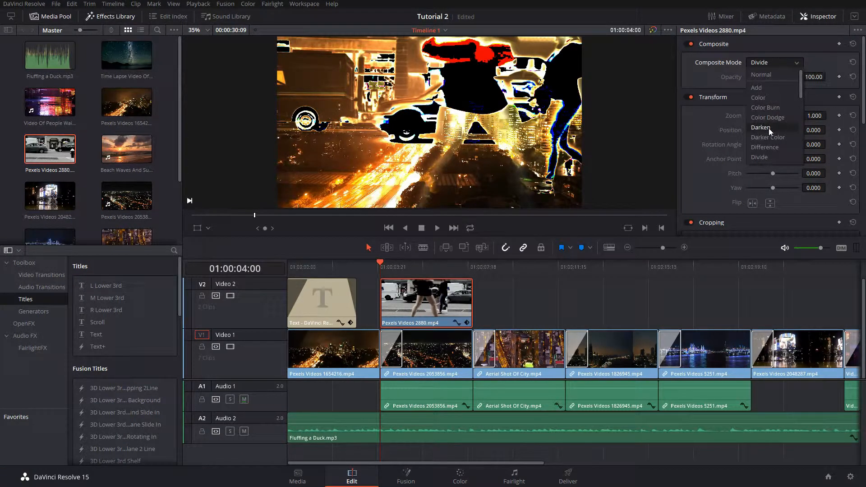
left_click(768, 128)
left_click(780, 59)
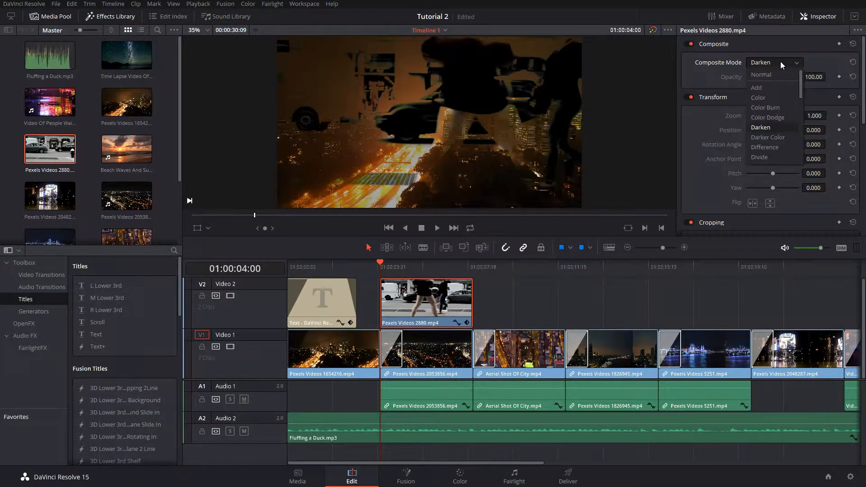
left_click(760, 116)
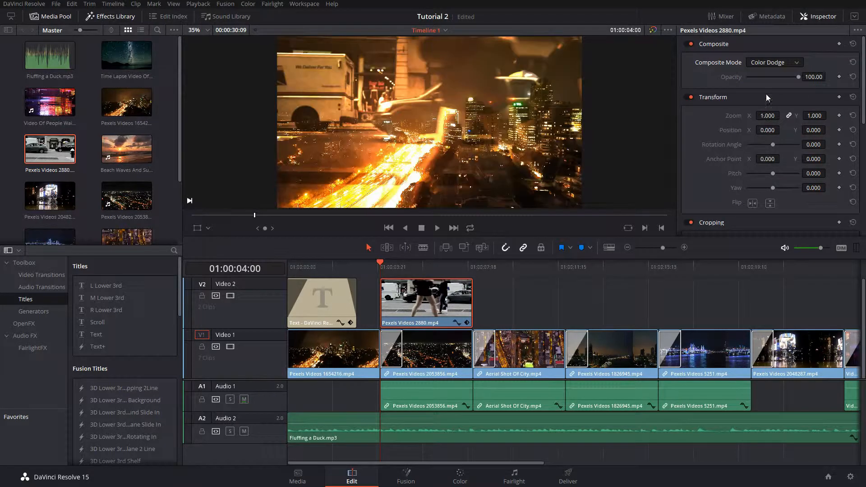
left_click(772, 63)
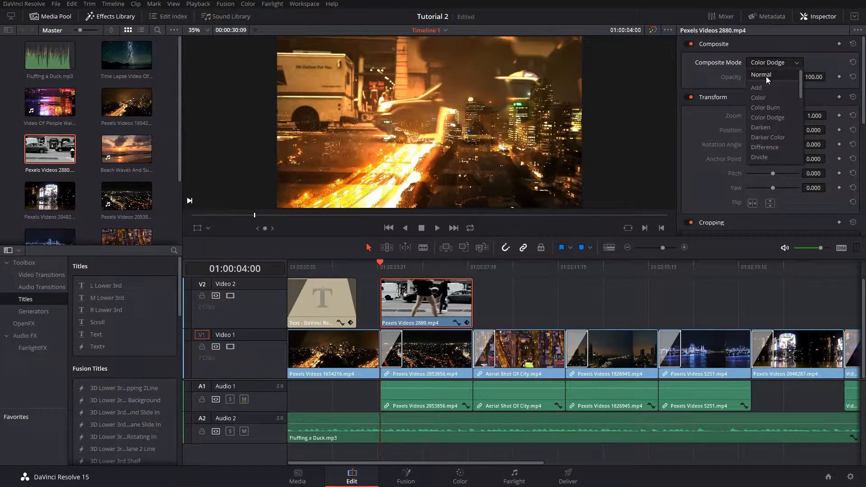
left_click(766, 75)
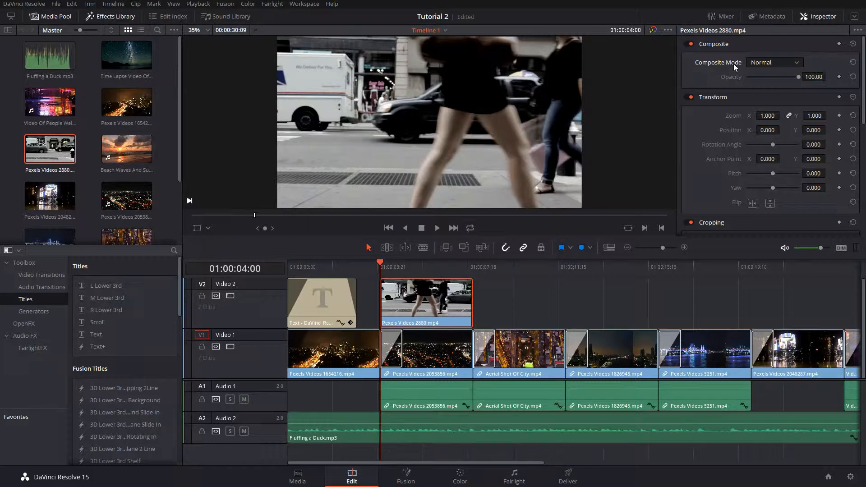
Enlarge the Video 2 street clip to a zoom of 2.690 and shift its position to X 1098, Y -154
left_click(388, 247)
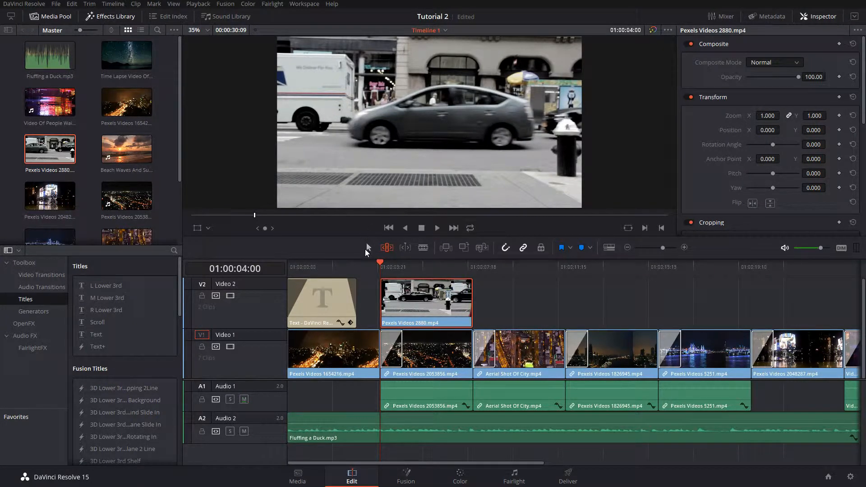
left_click(367, 247)
left_click_drag(766, 115, 799, 122)
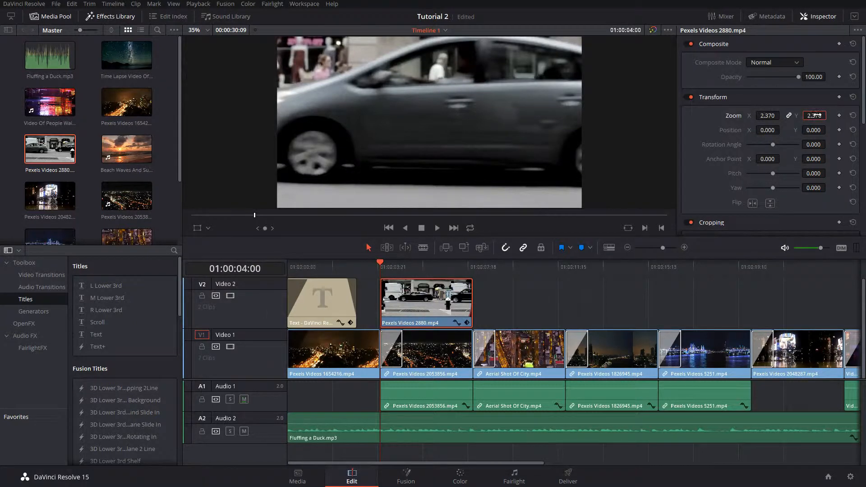
left_click_drag(771, 115, 817, 134)
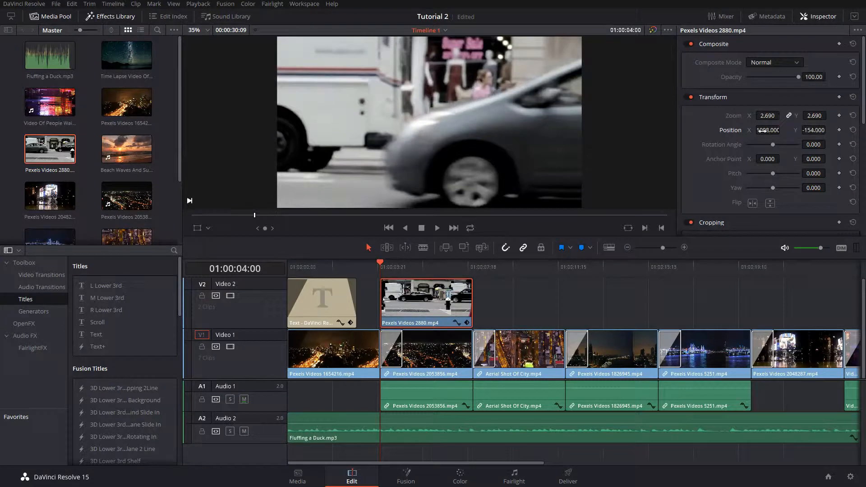
Enlarge the street clip on Video 2 to a zoom of 6.160 and reposition it to X 1920, Y -110
left_click_drag(765, 114, 782, 114)
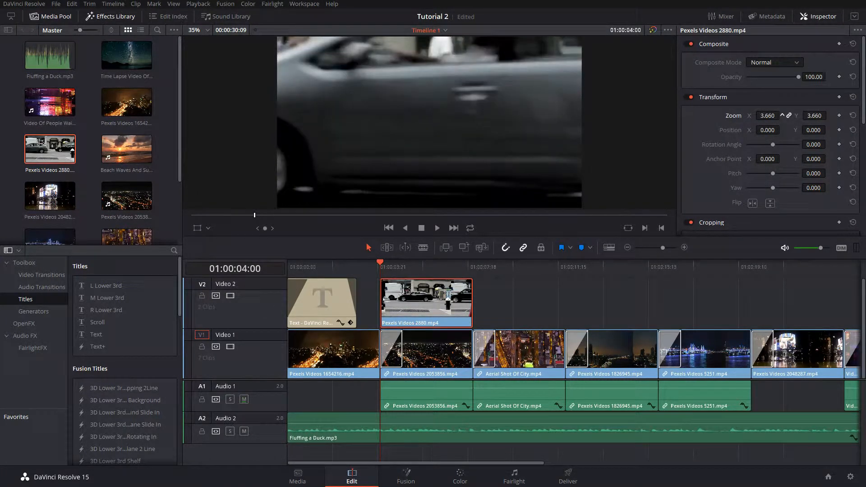
left_click_drag(769, 115, 781, 130)
left_click_drag(782, 130, 750, 130)
left_click_drag(814, 127, 781, 130)
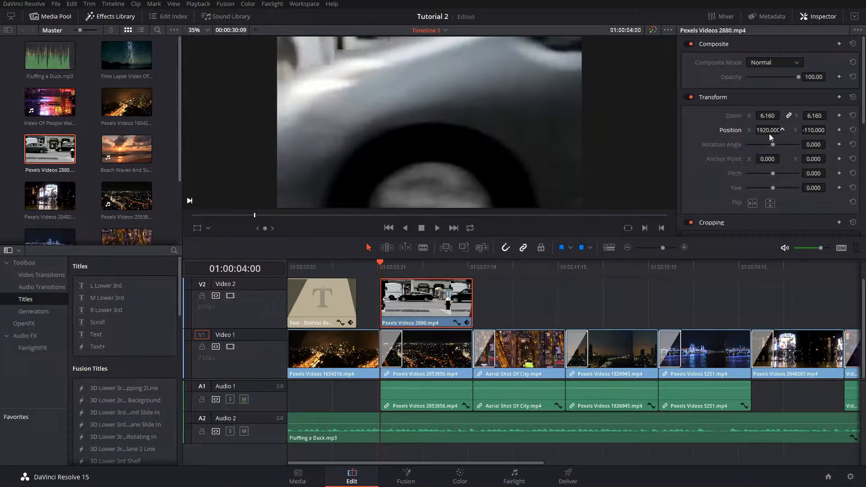
Set the Video 2 clip's zoom to 3.760 and position to X 1647, Y -65, and play it back from 01:00:04:00
left_click_drag(781, 116, 782, 115)
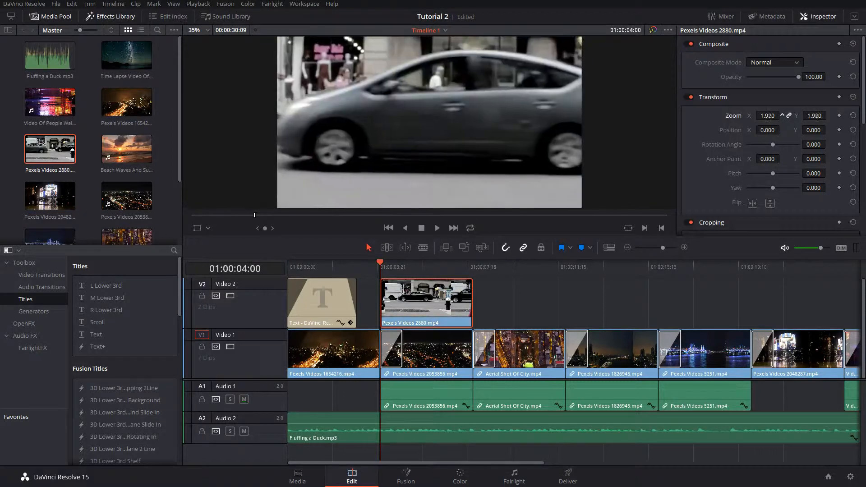
mouse_move(781, 115)
left_mouse_down()
mouse_move(765, 114)
mouse_move(767, 130)
mouse_move(807, 131)
mouse_move(773, 115)
mouse_move(792, 116)
mouse_move(756, 141)
mouse_move(782, 129)
left_mouse_up()
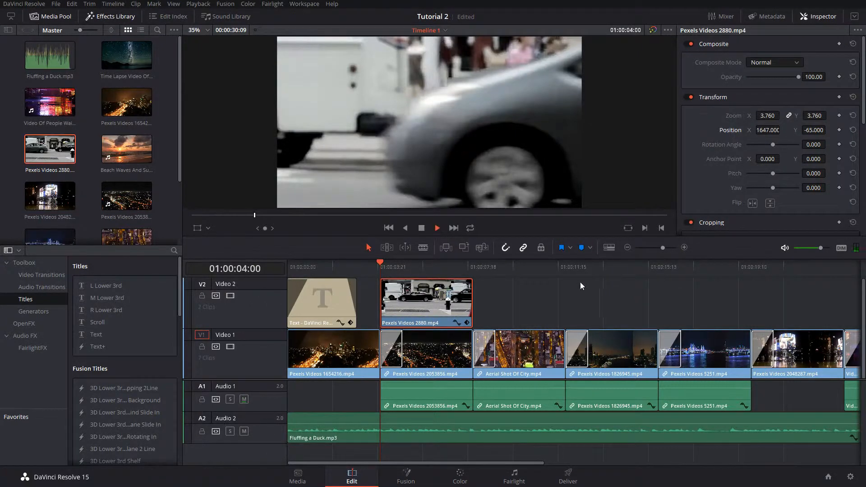
key("space")
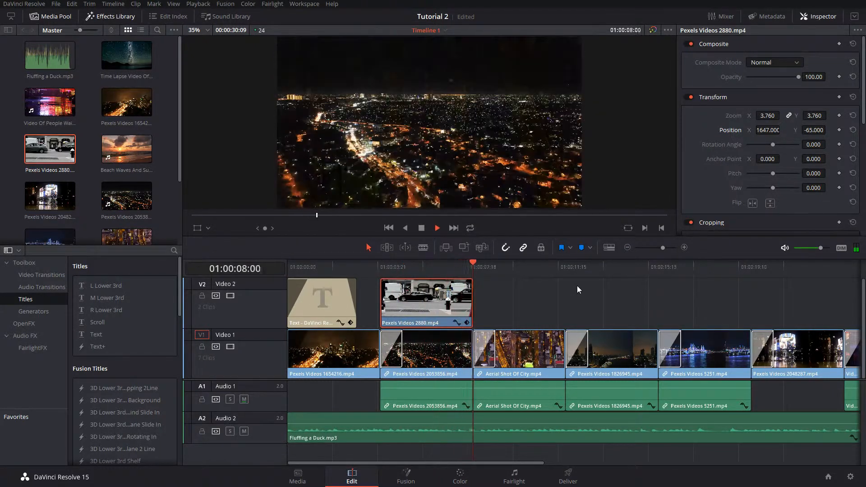
key("space")
Try a rotation of 21.910, position X 1653, Y 495 and zoom 1.300 on the Video 2 clip, and reset all its transform settings
scroll(766, 130, "down", 1)
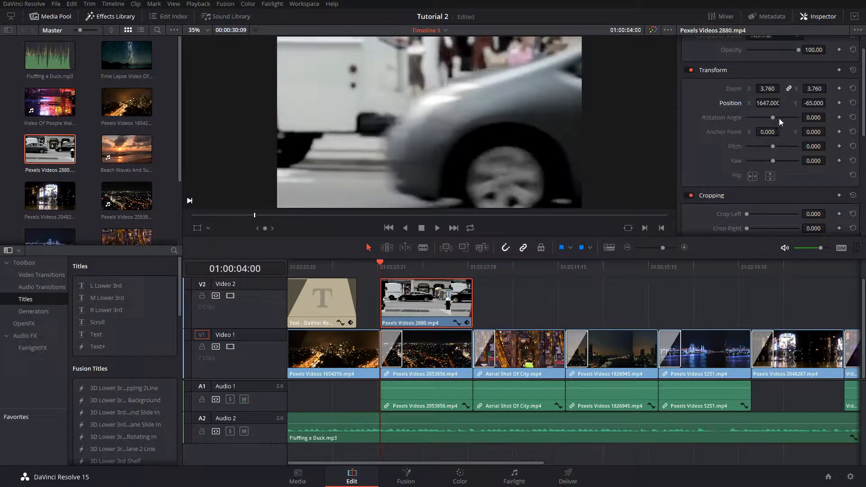
left_click_drag(770, 117, 819, 105)
left_click_drag(773, 146, 775, 144)
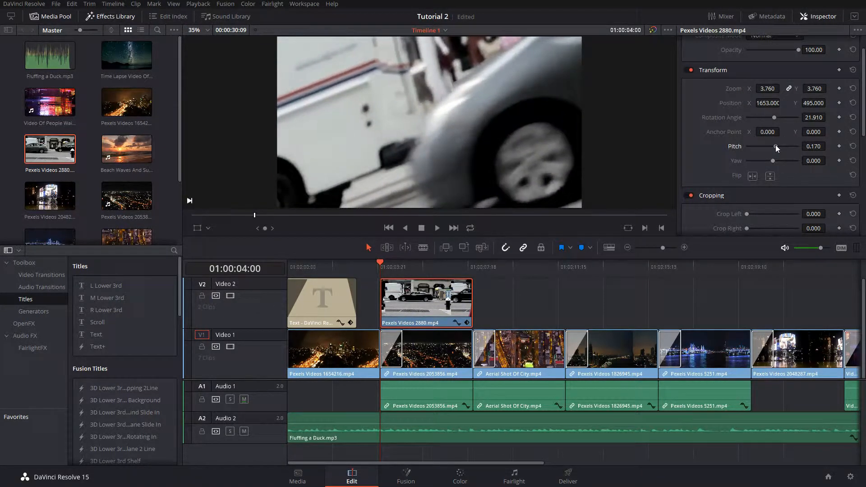
key("ctrl+z")
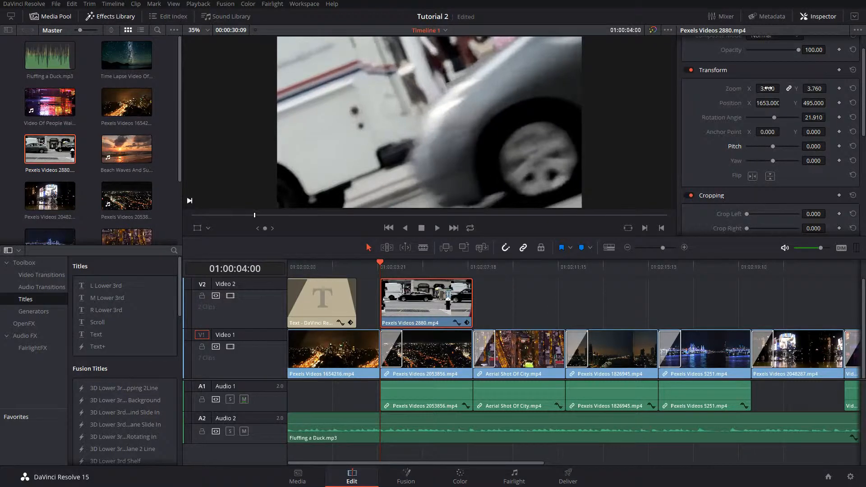
mouse_move(769, 87)
left_mouse_down()
mouse_move(782, 88)
mouse_move(771, 91)
left_mouse_up()
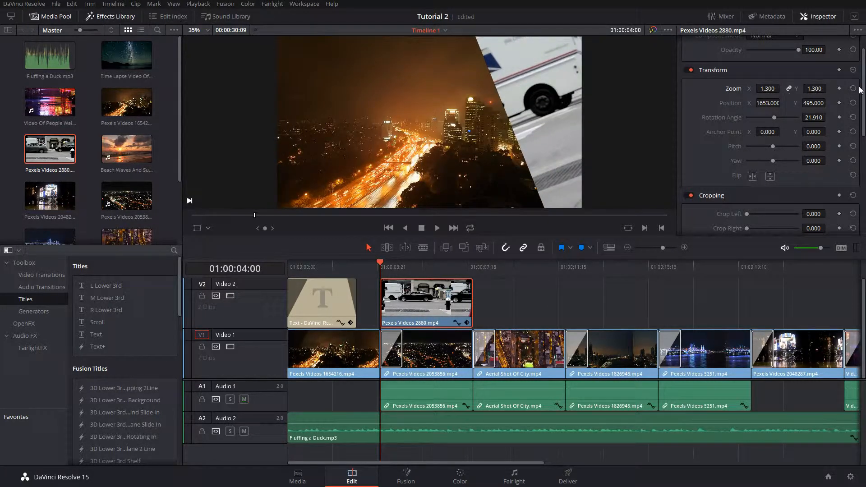
left_click(852, 69)
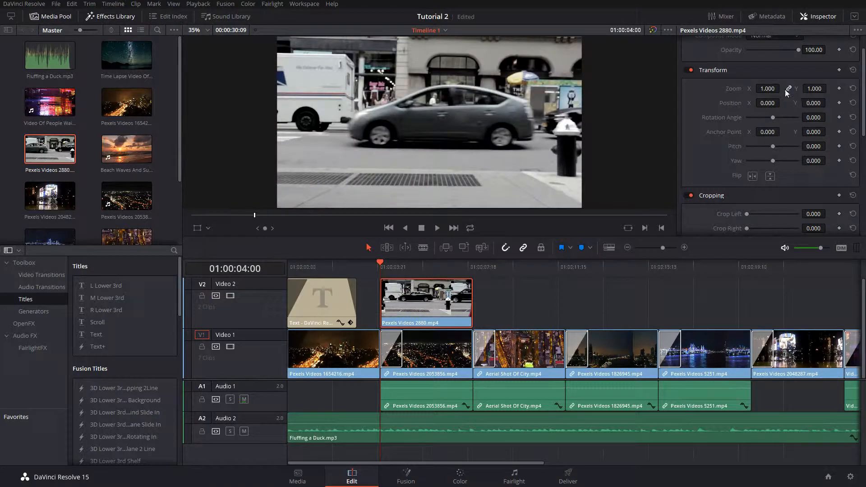
Shrink the Video 2 street clip to a zoom of 0.380 and tilt it with a pitch of 1.500
left_click_drag(769, 89, 765, 88)
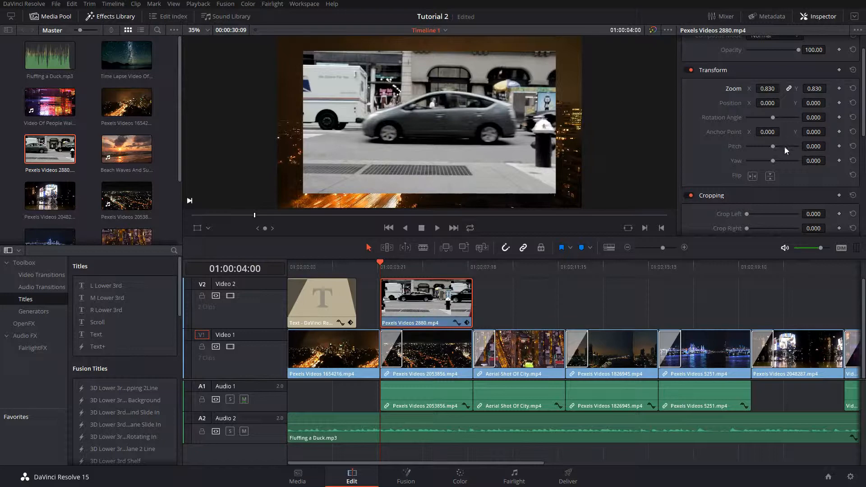
left_click_drag(775, 147, 801, 134)
left_click_drag(772, 89, 782, 88)
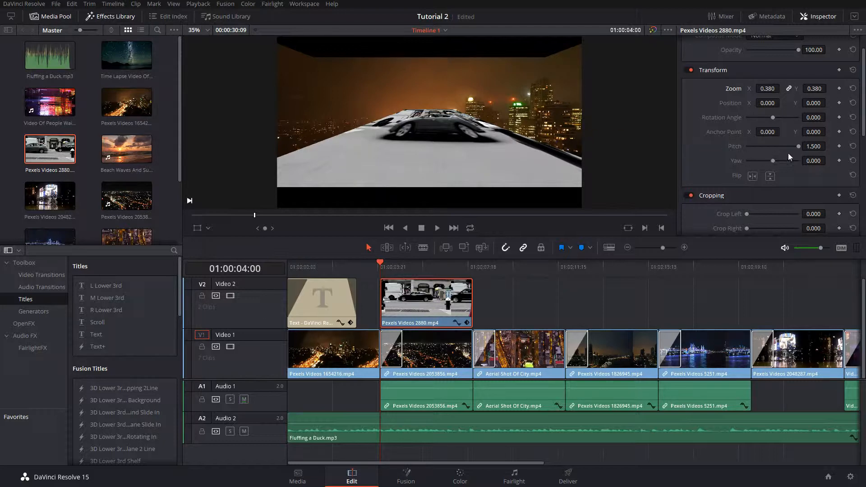
Try yaw values of 1.396 and 0.143 with a pitch of 0.013 on the shrunken clip, and reset its transform settings
mouse_move(793, 147)
left_mouse_down()
mouse_move(772, 140)
mouse_move(762, 161)
mouse_move(811, 164)
mouse_move(786, 159)
mouse_move(797, 161)
left_mouse_up()
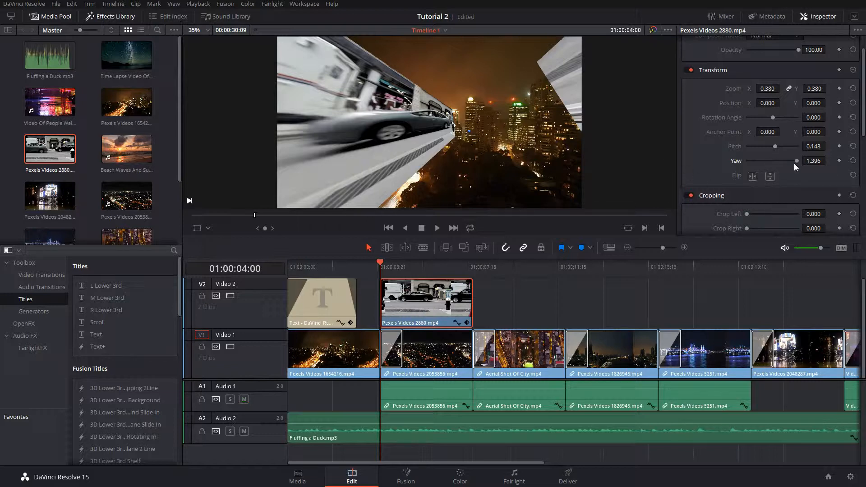
left_click_drag(793, 164, 774, 183)
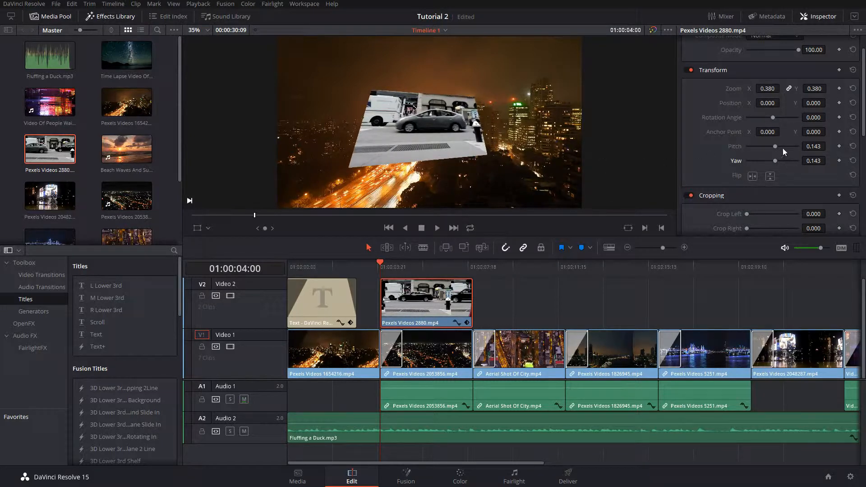
mouse_move(766, 146)
left_mouse_down()
mouse_move(790, 144)
mouse_move(761, 139)
mouse_move(772, 144)
left_mouse_up()
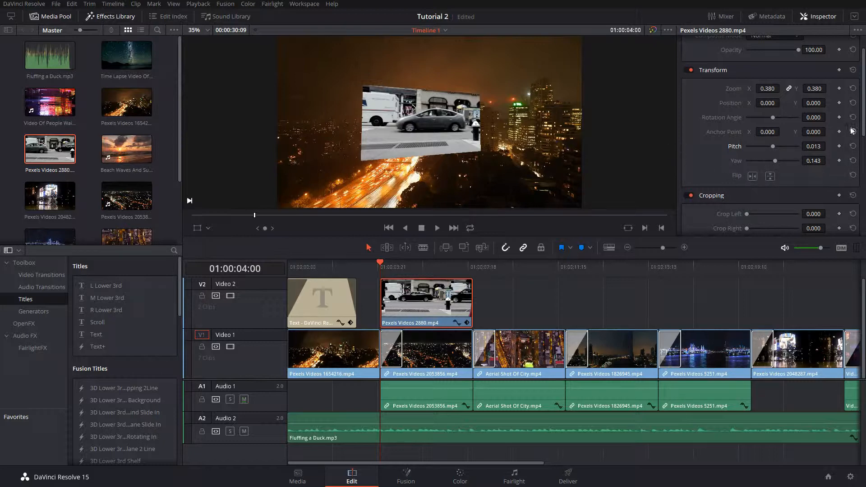
left_click(852, 70)
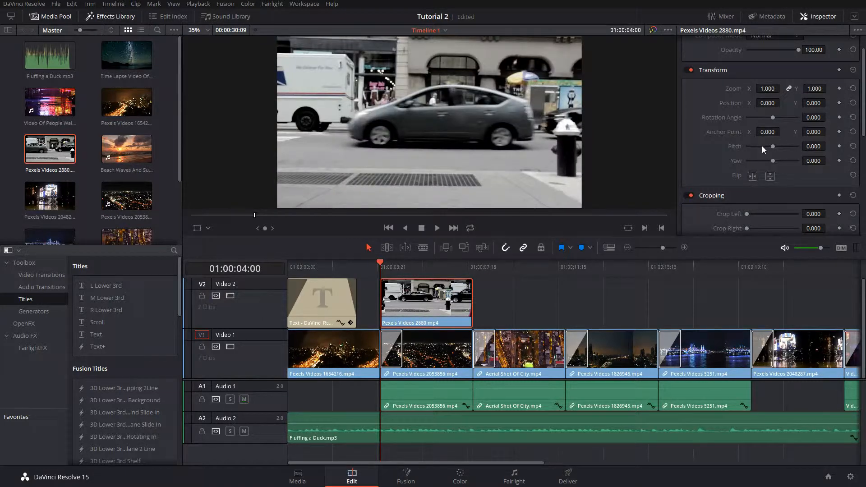
Try the horizontal and vertical flips on the Video 2 street clip, and turn both off again
left_click(752, 176)
left_click(770, 177)
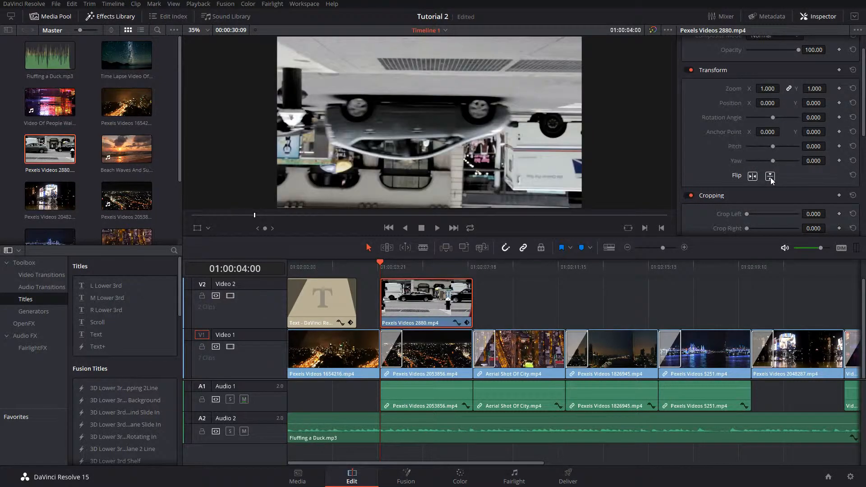
left_click(770, 177)
left_click(754, 177)
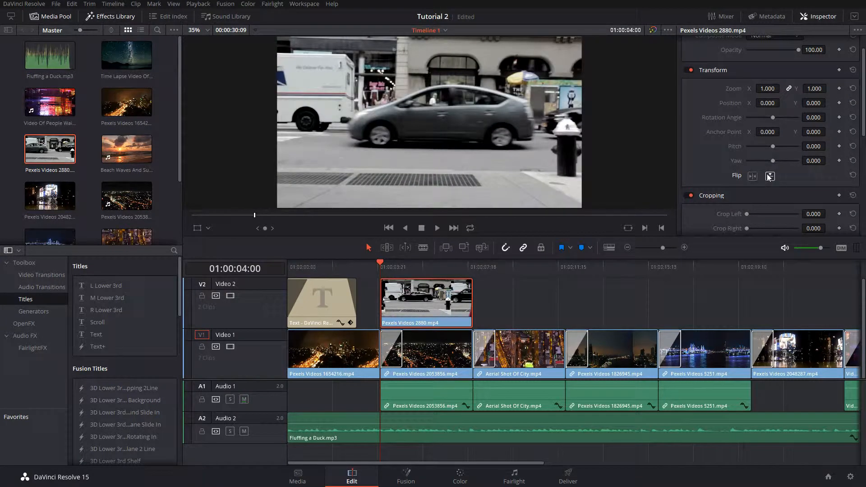
left_click(770, 177)
left_click(751, 177)
left_click(769, 177)
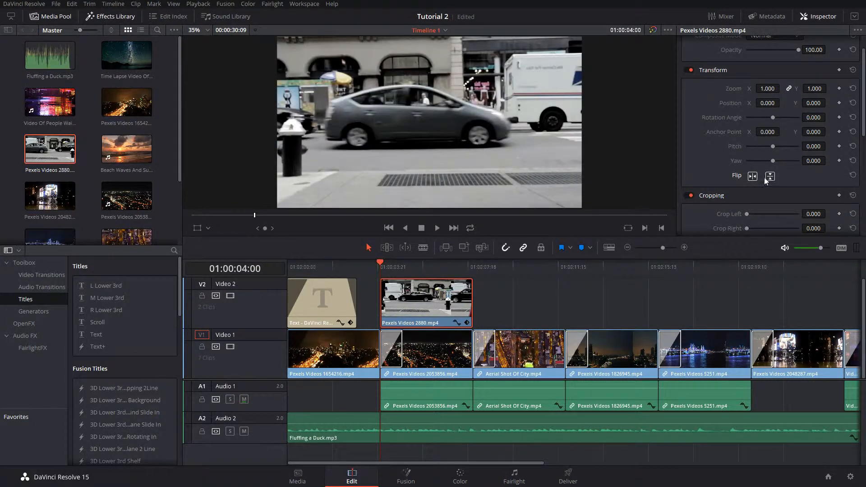
left_click(748, 177)
Crop the Video 2 street clip by 417.4 left, 283.8 right, 291.1 top and 356.9 bottom
scroll(747, 144, "down", 3)
left_click_drag(748, 103, 760, 132)
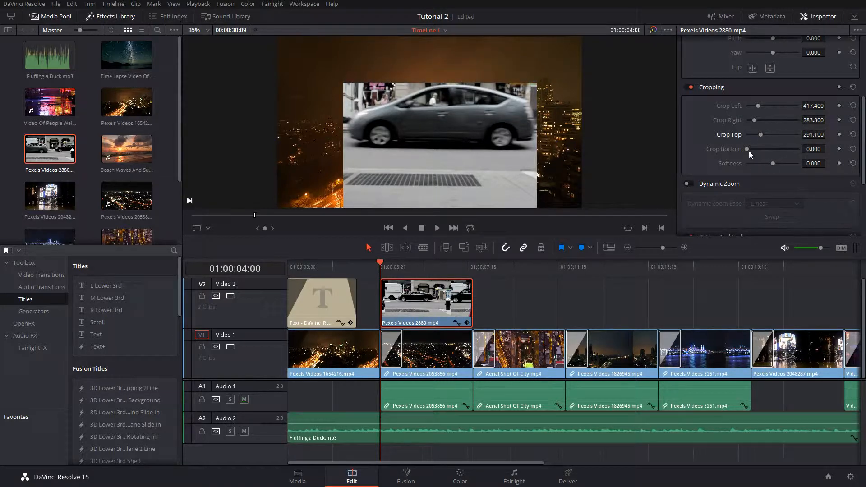
left_click_drag(746, 150, 751, 150)
left_click_drag(761, 149, 764, 148)
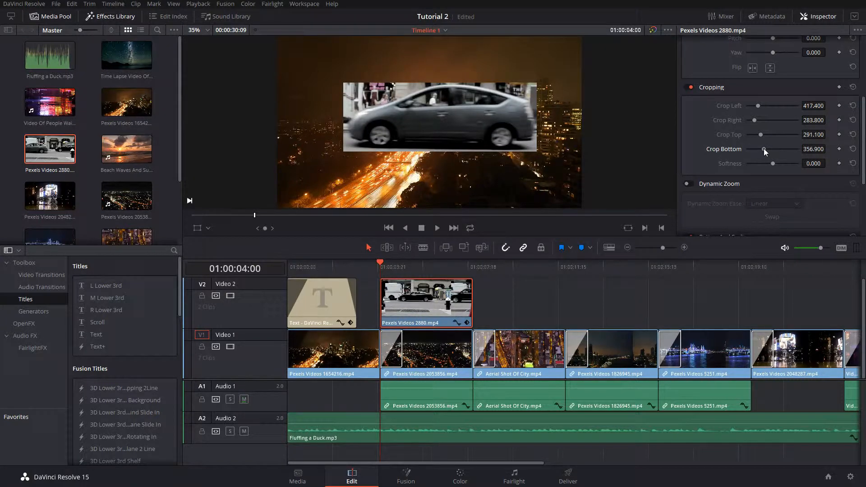
Change the cropped Video 2 clip's speed to a freeze frame, maintaining keyframe timing
right_click(422, 287)
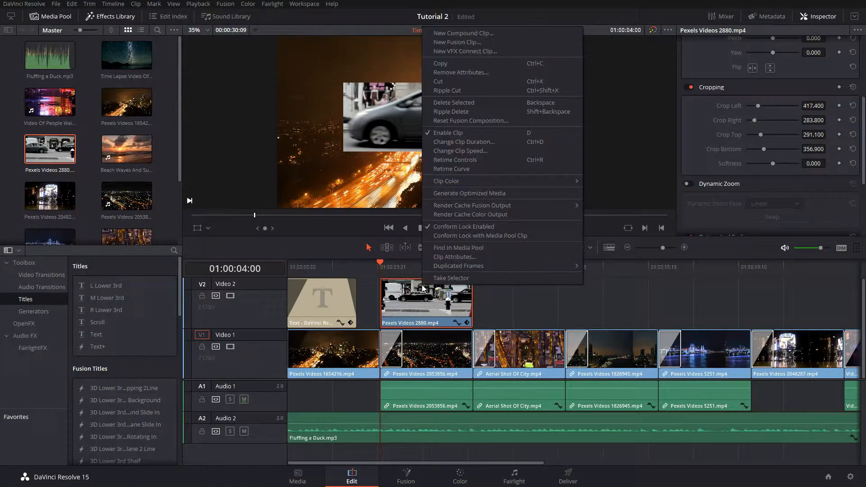
left_click(469, 151)
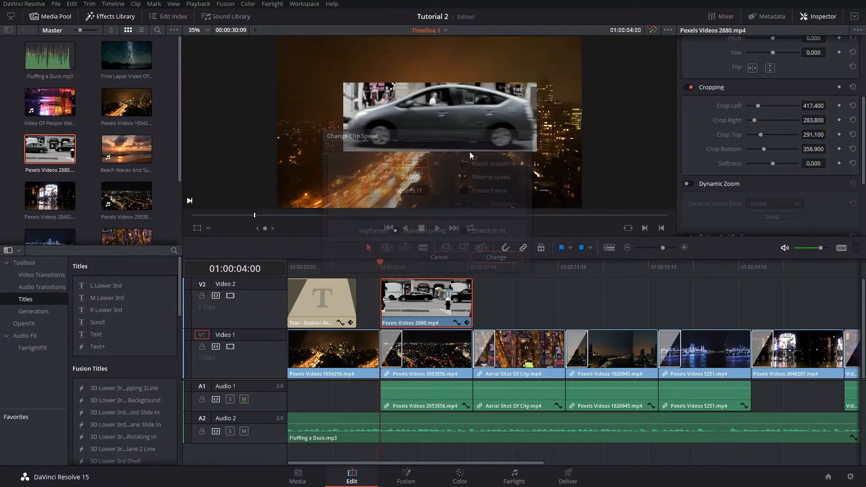
left_click(465, 189)
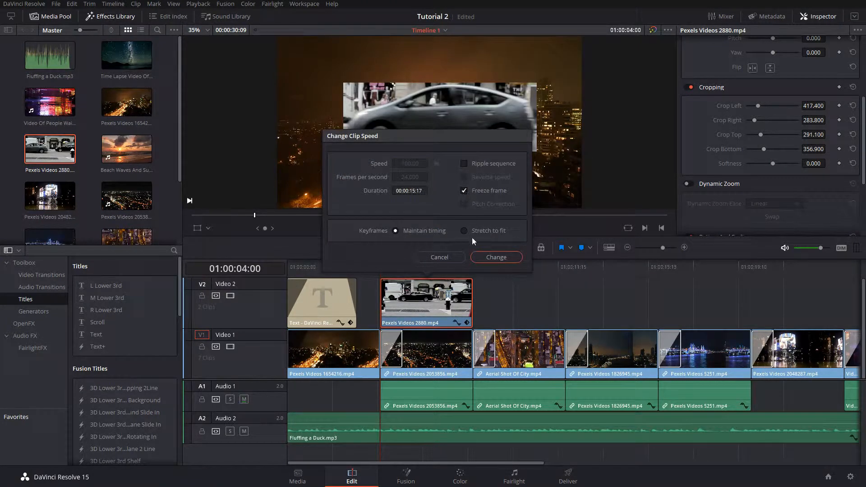
left_click(483, 257)
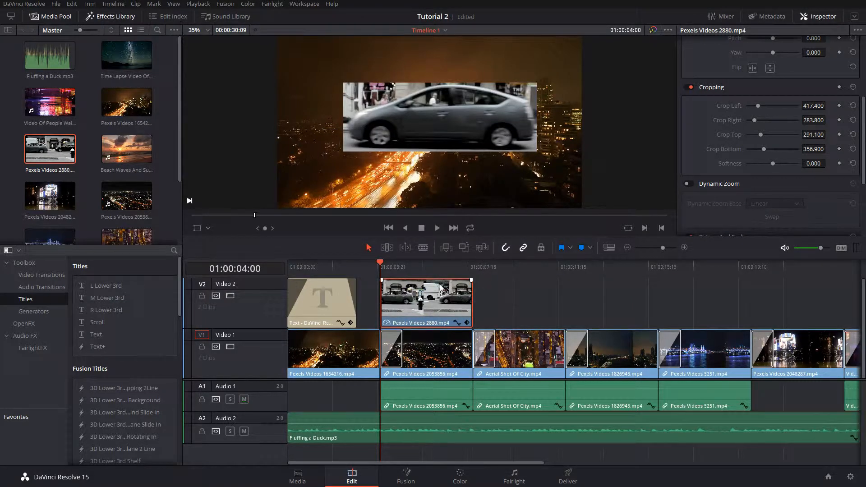
Play back the frozen, cropped clip twice from 01:00:04:00 and place the playhead at 01:00:05:11
key("space")
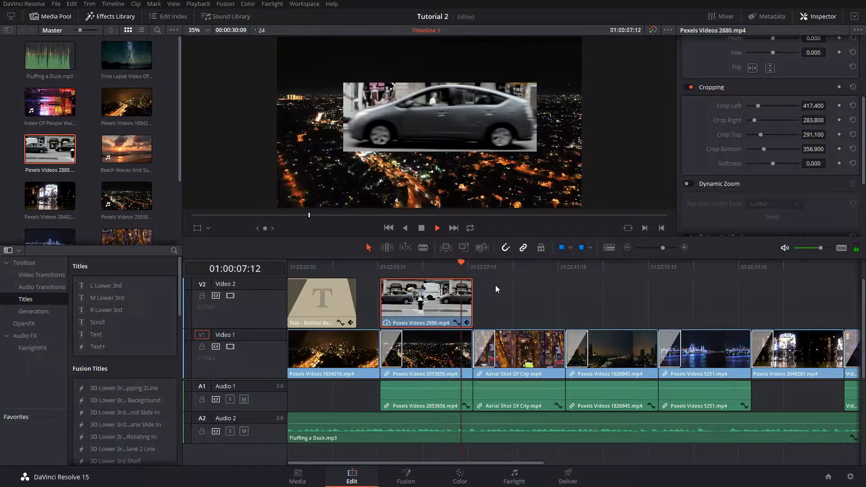
key("space")
left_click(380, 265)
key("space")
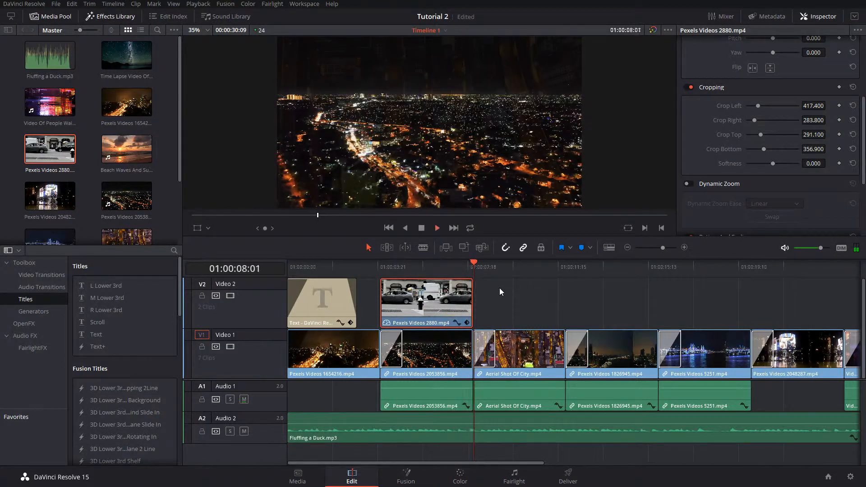
key("space")
left_click(414, 268)
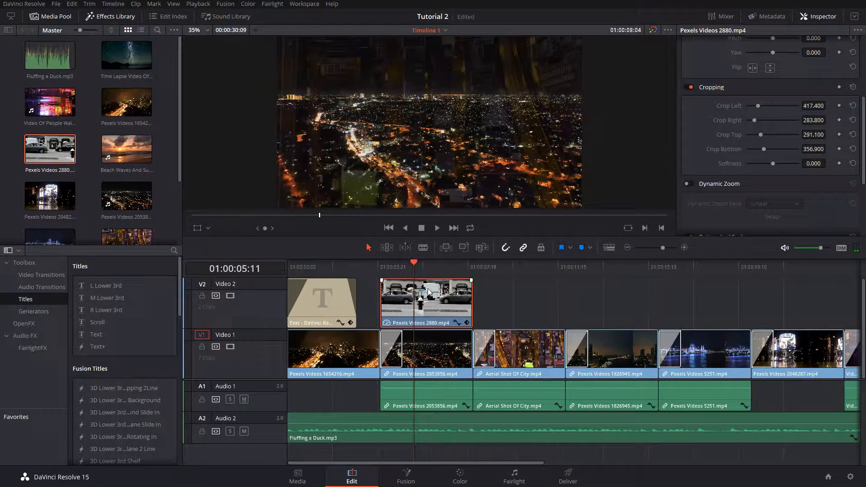
Undo the freeze frame, reset the Video 2 clip's cropping, and return the playhead to 01:00:04:00
key("ctrl+z")
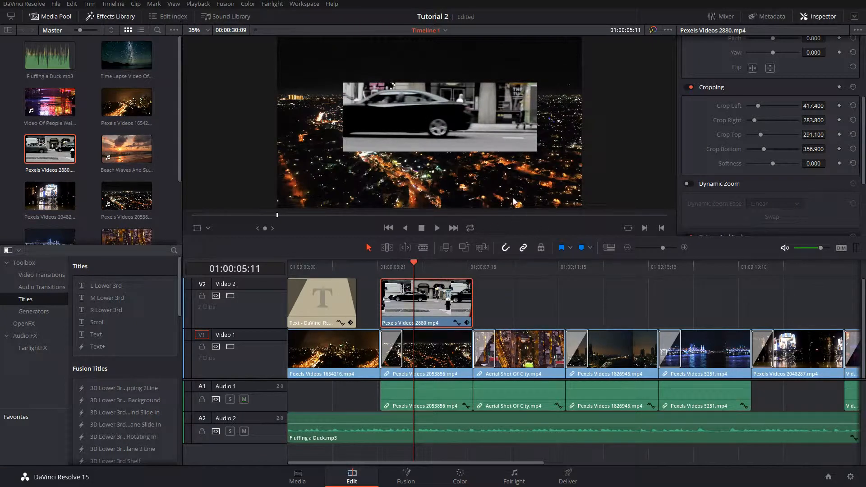
left_click(854, 88)
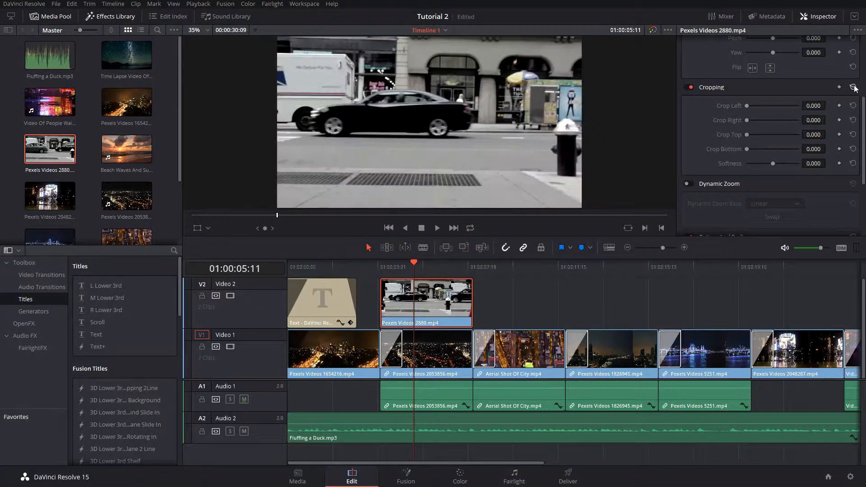
left_click_drag(405, 271, 381, 270)
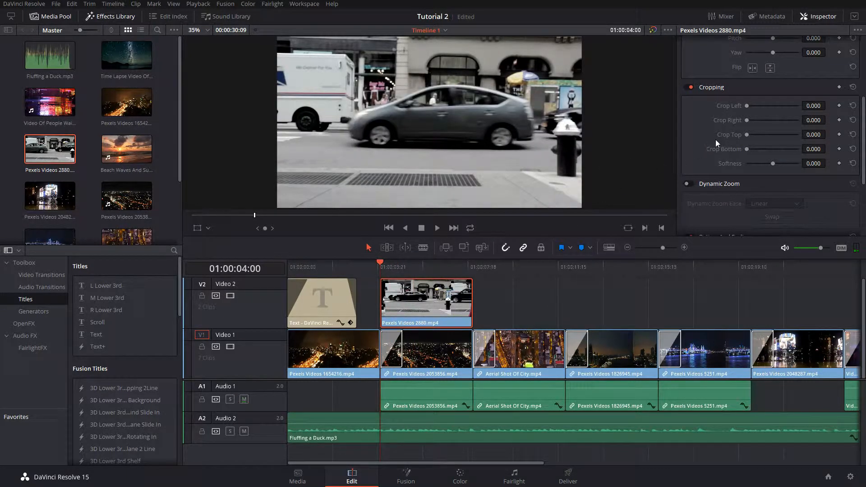
scroll(721, 166, "down", 5)
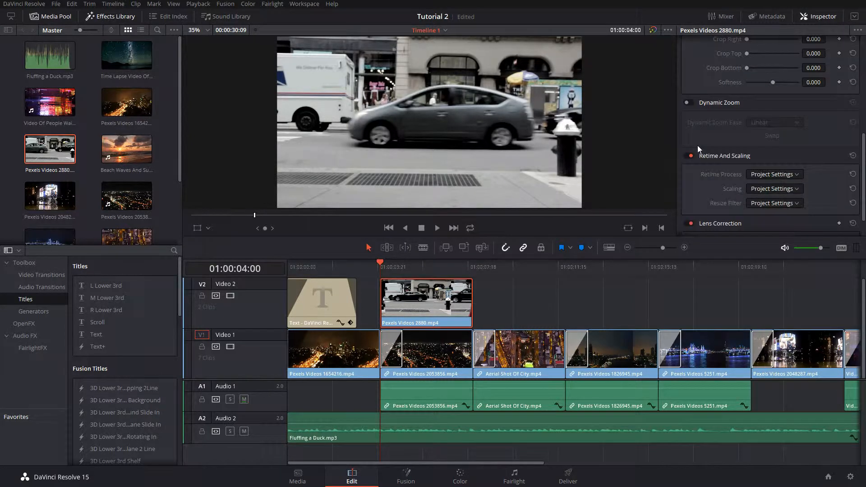
scroll(697, 145, "up", 5)
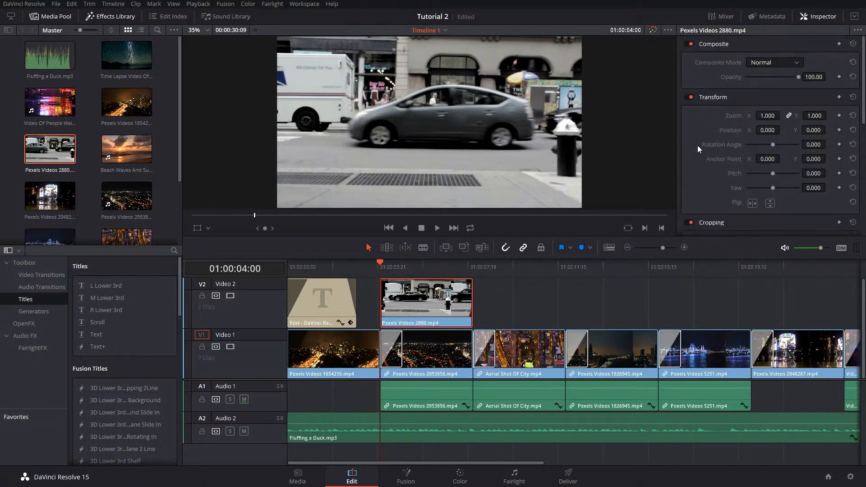
scroll(697, 145, "down", 2)
scroll(711, 173, "up", 2)
left_click_drag(392, 267, 385, 269)
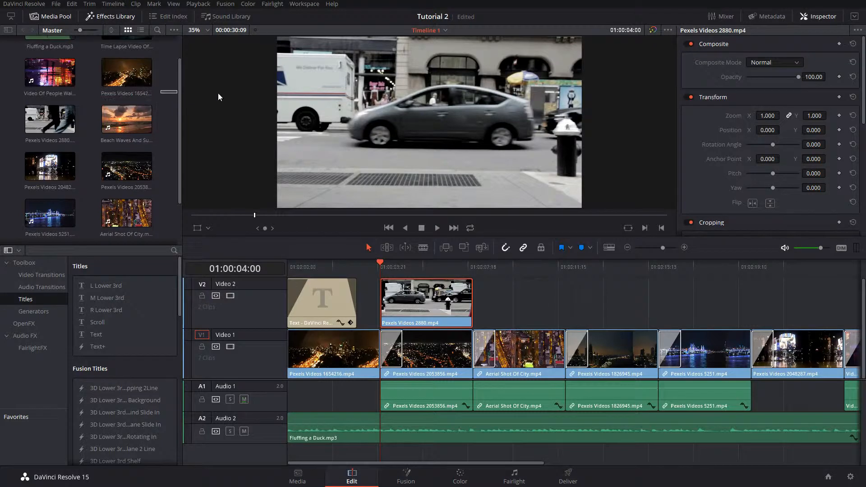
left_click(447, 349)
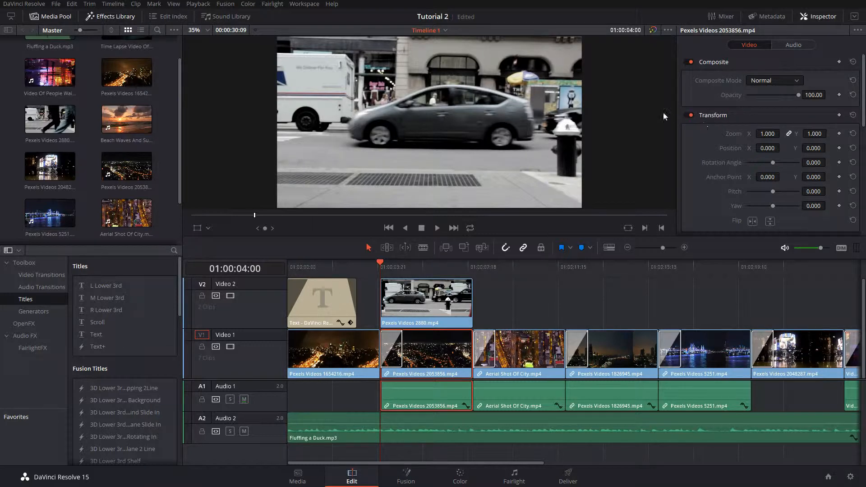
Add Transform keyframes to the Video 2 street clip at 01:00:04:00 and set Position X there to -1920
left_click_drag(391, 265, 380, 263)
left_click(428, 298)
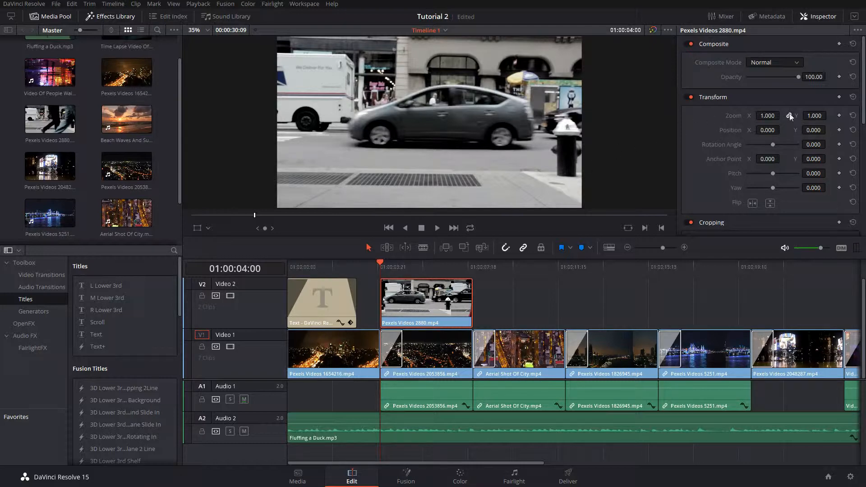
left_click(838, 97)
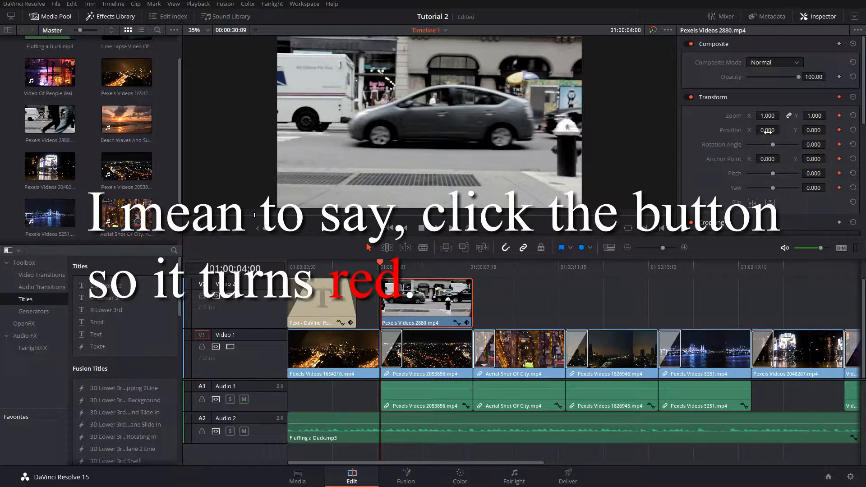
left_click_drag(766, 131, 135, 131)
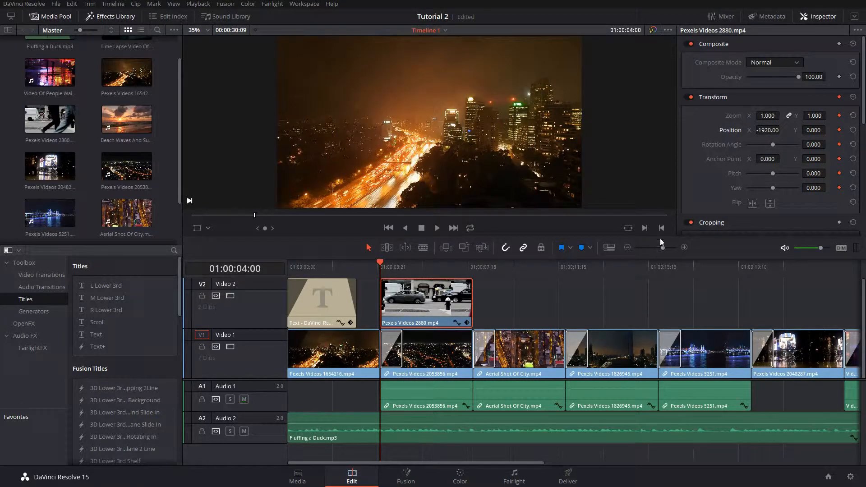
Add Transform keyframes at the Video 2 clip's end, 01:00:08:00, and set Position X there to 1920
left_click_drag(439, 263, 472, 264)
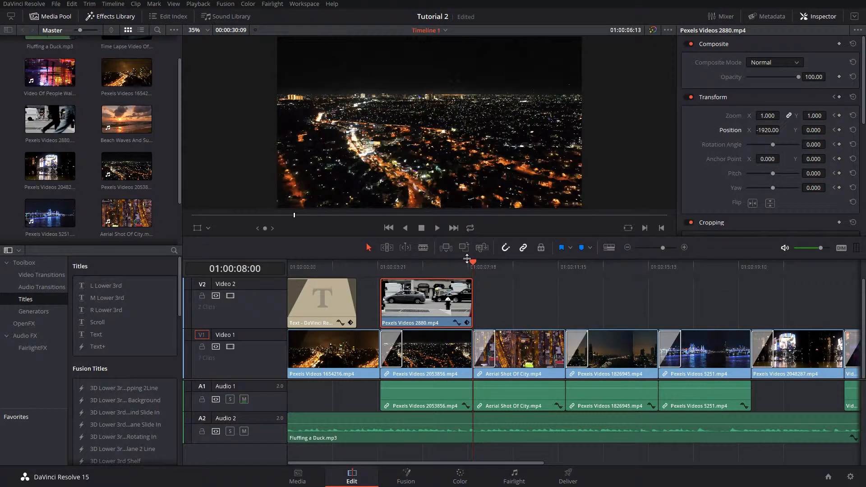
left_click(839, 97)
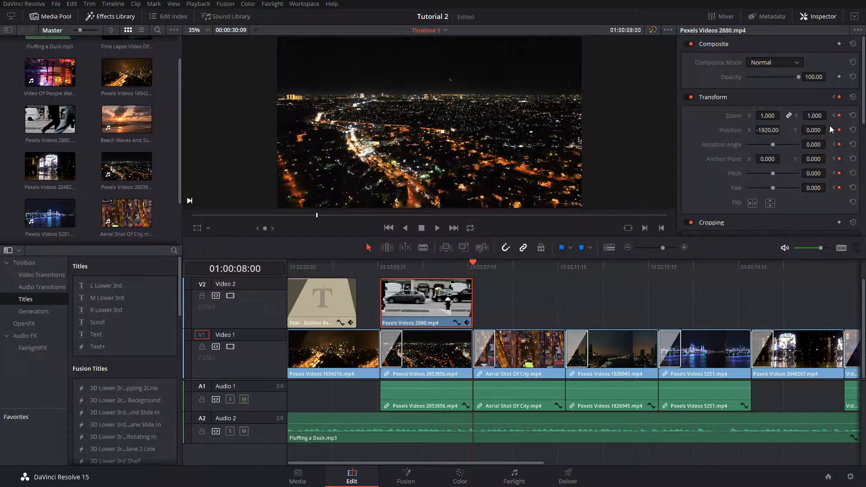
left_click_drag(812, 130, 828, 130)
key("ctrl+z")
left_click_drag(767, 130, 790, 129)
Play back the Video 2 clip's sliding animation repeatedly from 01:00:04:00 and stop the playhead at 01:00:05:00
left_click(379, 266)
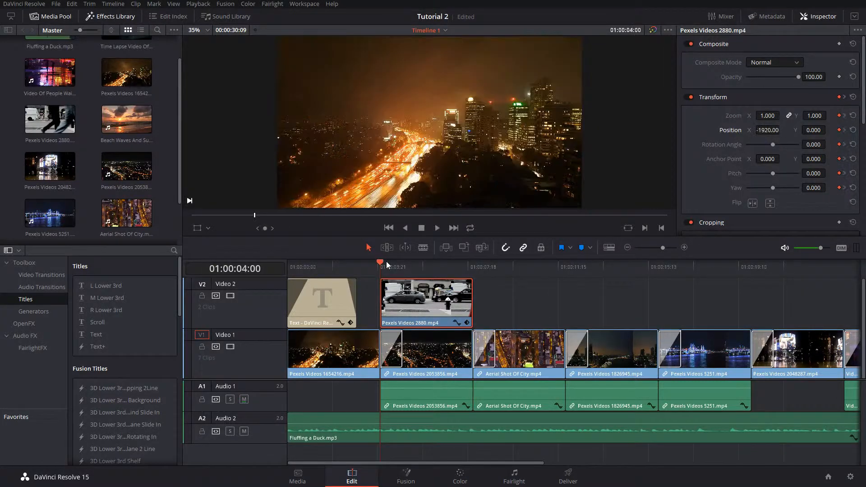
key("space")
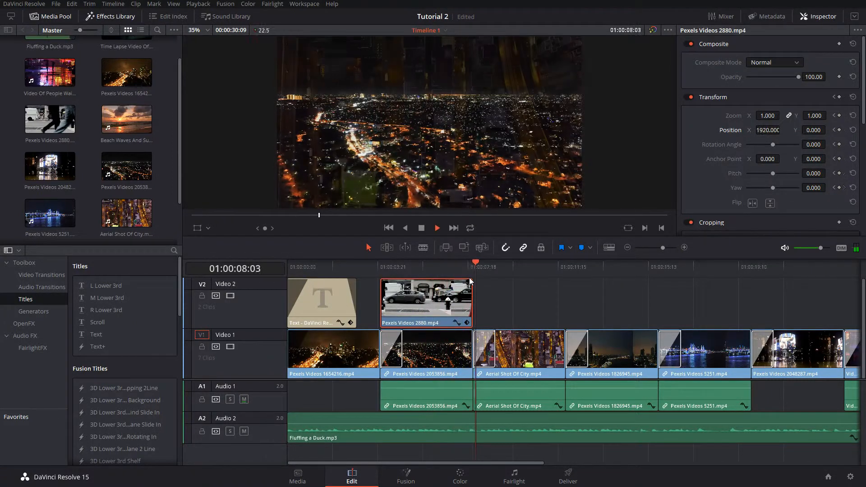
key("space")
left_click(382, 267)
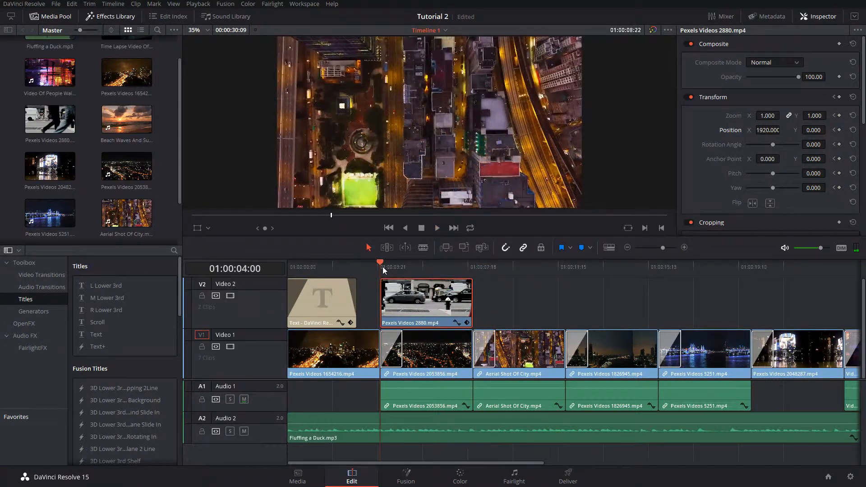
key("space")
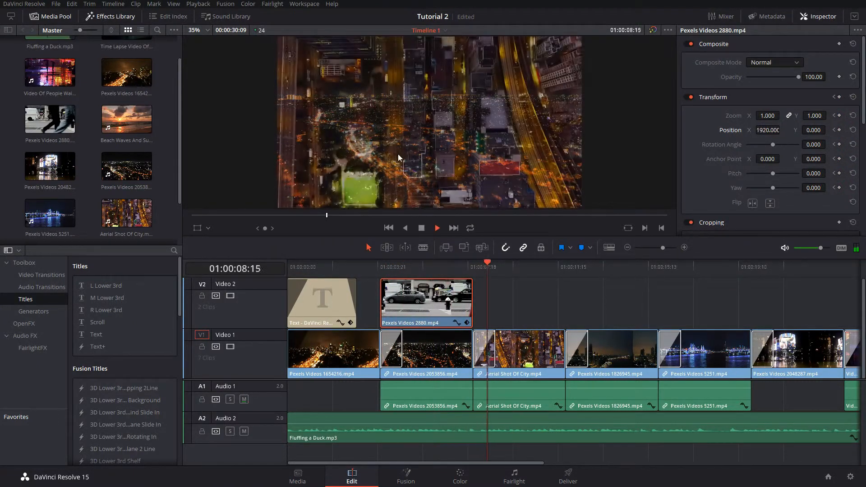
left_click(380, 267)
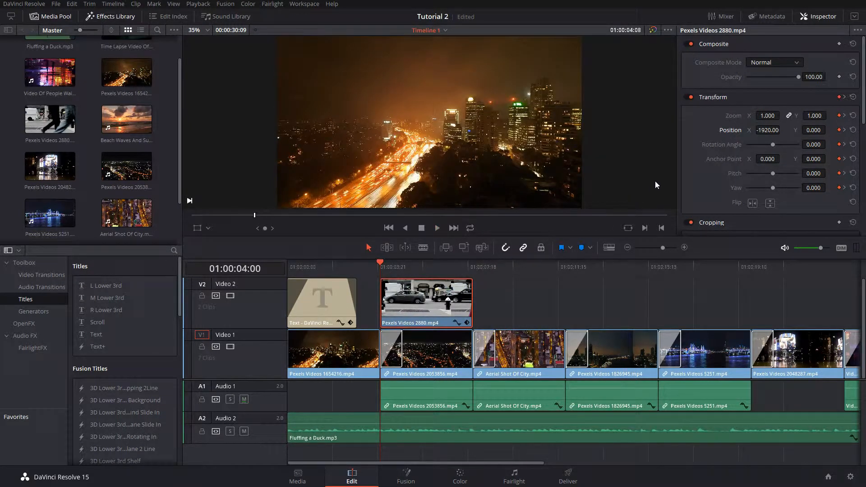
key("space")
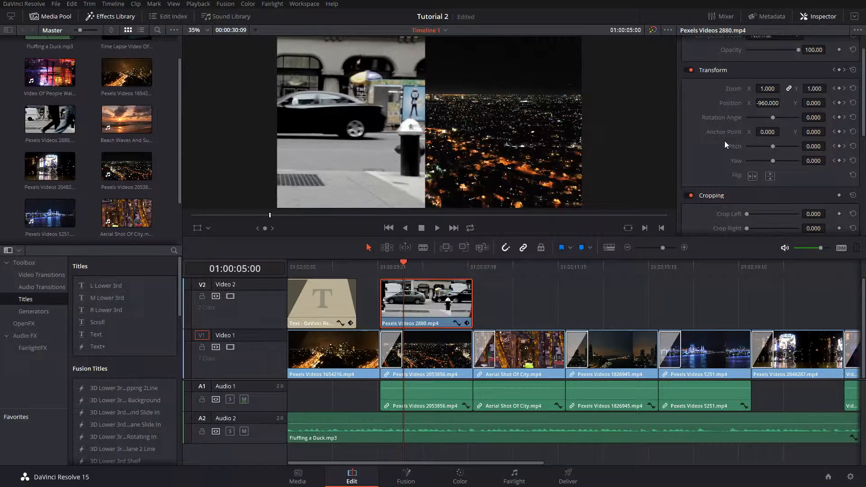
Reset the Video 2 clip's Transform settings and set its linked zoom to 1.700
left_click(852, 70)
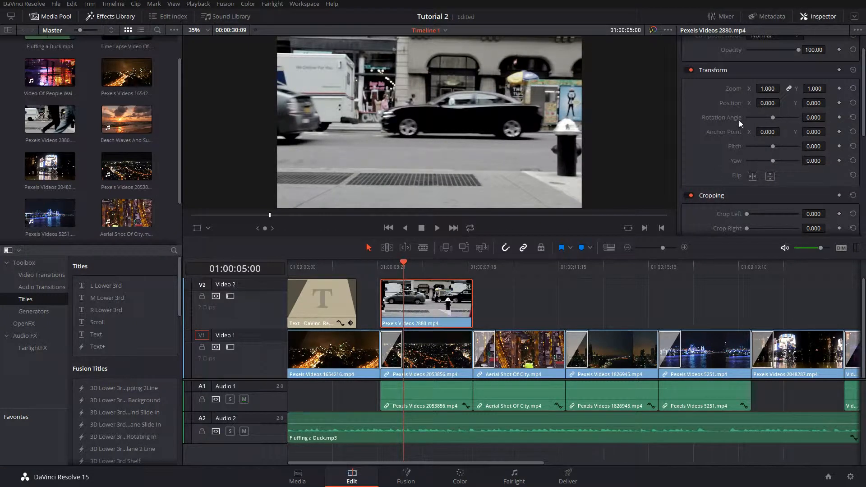
left_click_drag(767, 88, 782, 88)
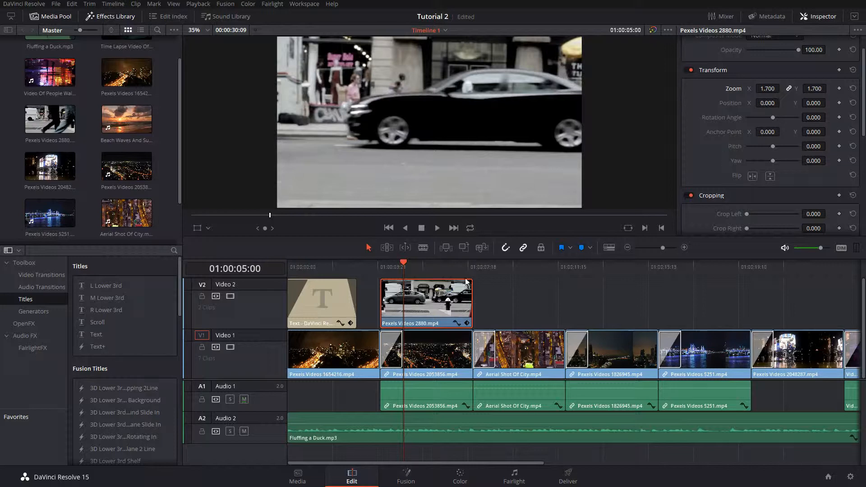
Add Transform keyframes to the Video 2 clip at 01:00:04:00, 01:00:05:00, 01:00:06:15 and 01:00:08:00
left_click_drag(405, 265, 380, 264)
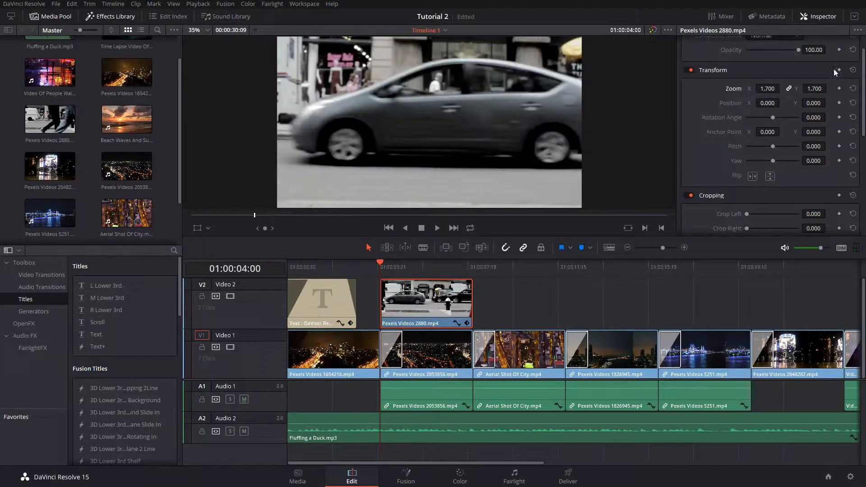
left_click(838, 70)
left_click(389, 266)
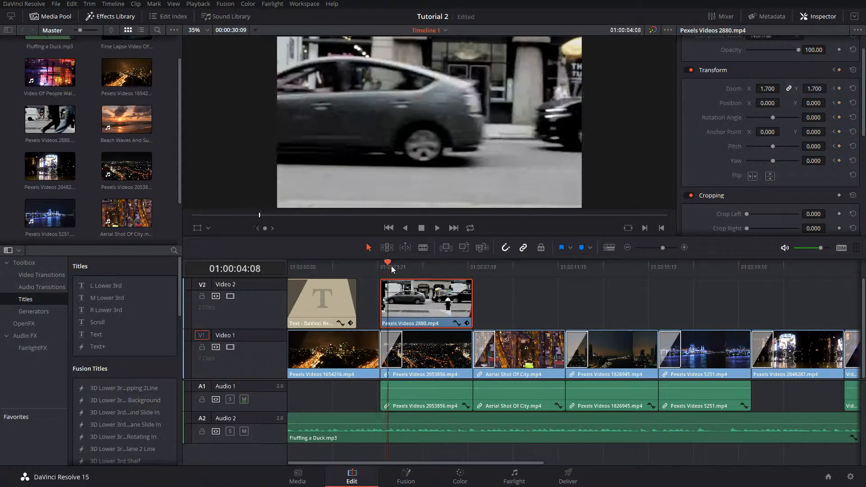
left_click_drag(391, 265, 401, 266)
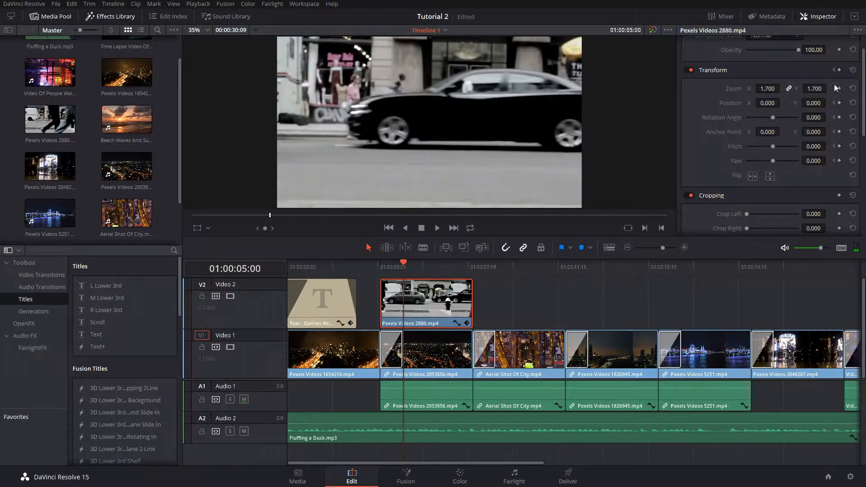
left_click(839, 70)
left_click(441, 266)
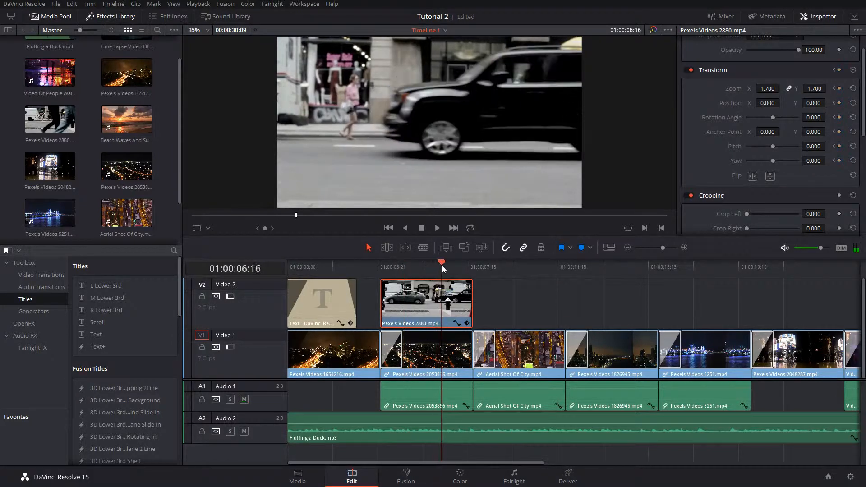
left_click(839, 70)
left_click_drag(453, 264, 465, 262)
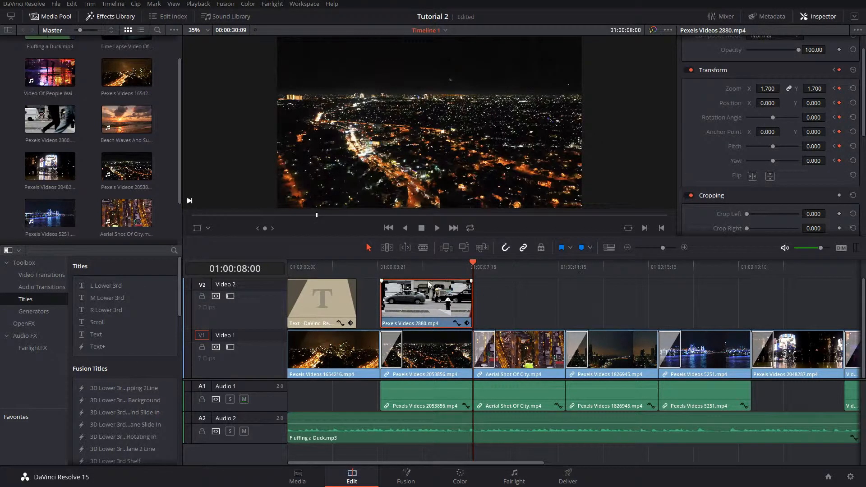
Set the Video 2 clip's linked zoom to 1.000 at its first Transform keyframe, 01:00:04:00
left_click(393, 263)
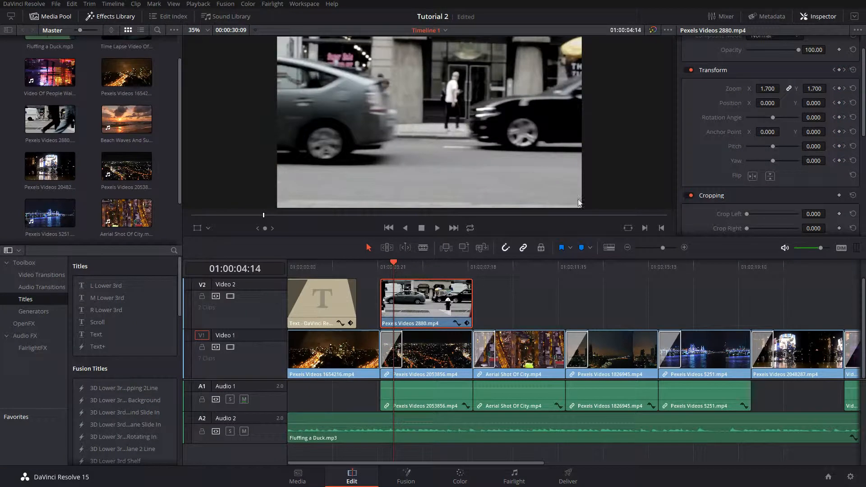
left_click(834, 71)
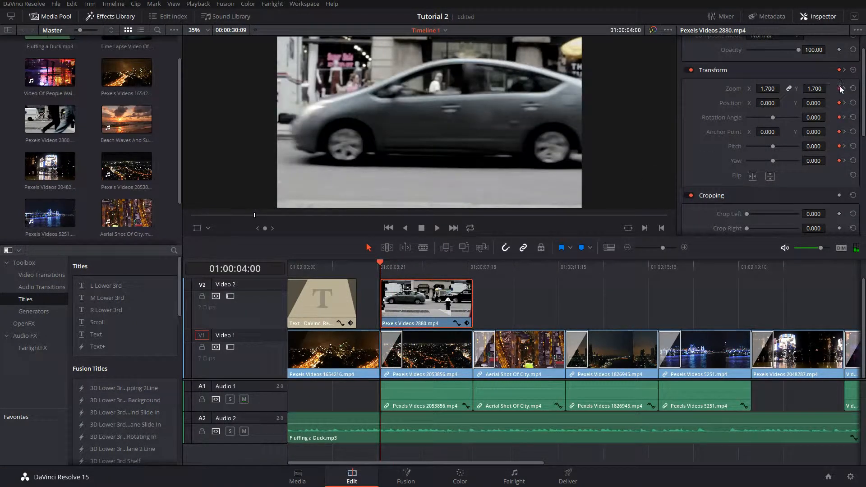
left_click(839, 88)
left_click_drag(771, 88, 750, 88)
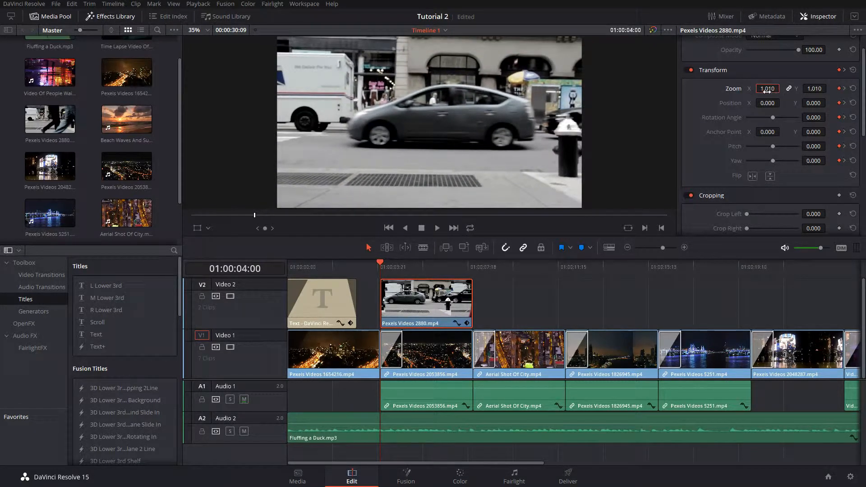
left_click_drag(767, 90, 765, 90)
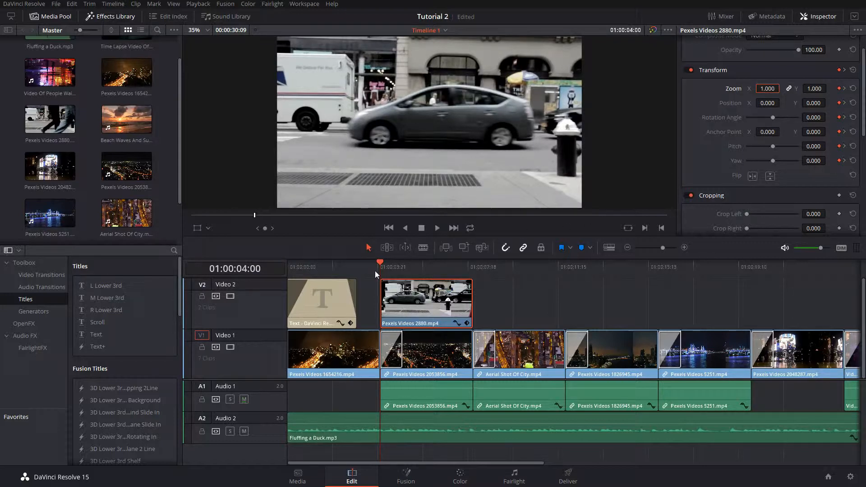
Set the clip's Position to X 555, Y -333 at the 01:00:05:00 keyframe and X -602, Y 279 at the 01:00:06:15 keyframe
left_click(844, 70)
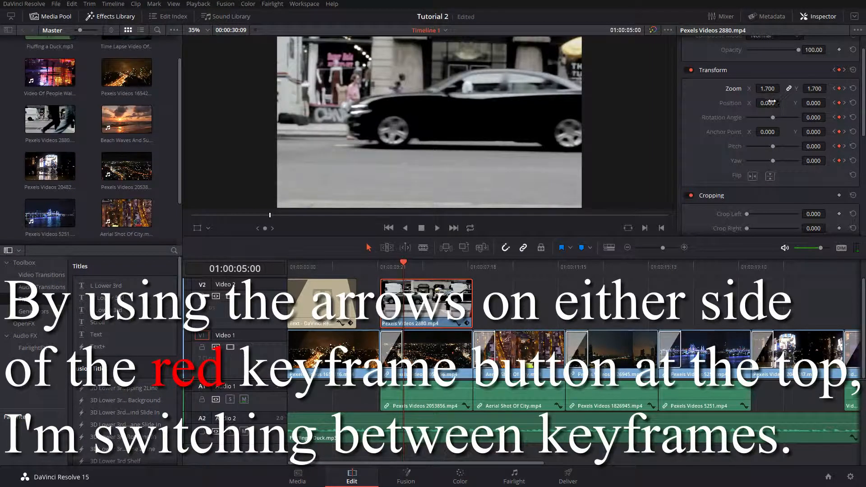
left_click_drag(771, 101, 736, 102)
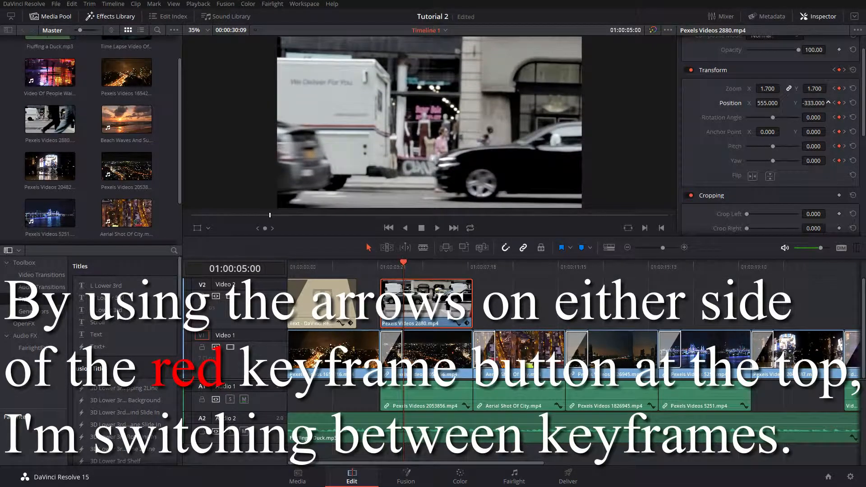
left_click(844, 69)
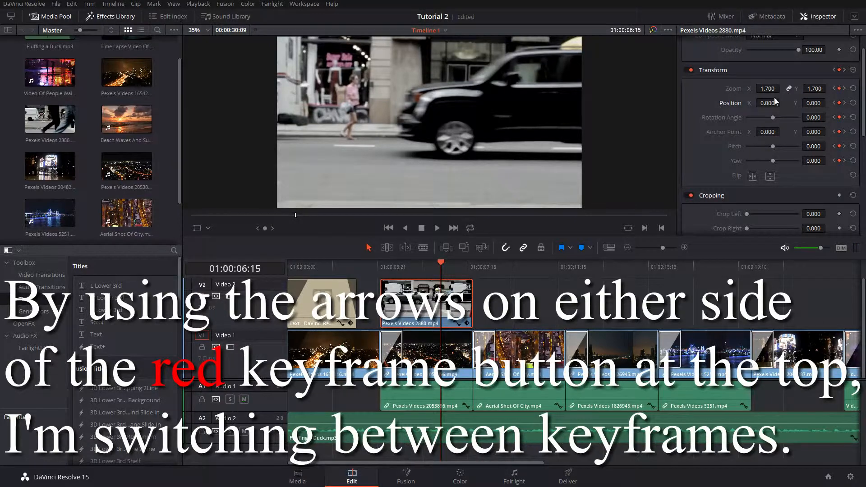
left_click_drag(767, 102, 828, 103)
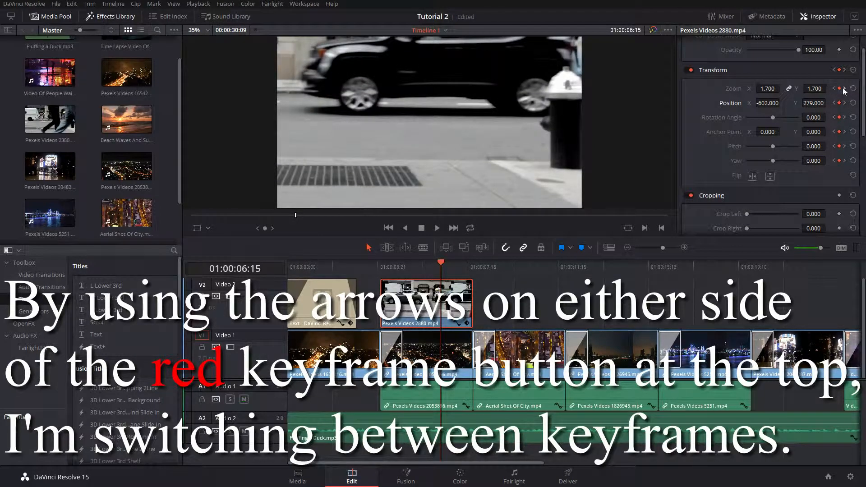
Play back the Video 2 clip's zoom and position animation from 01:00:04:00, and go to its last keyframe at 01:00:08:00
left_click(843, 70)
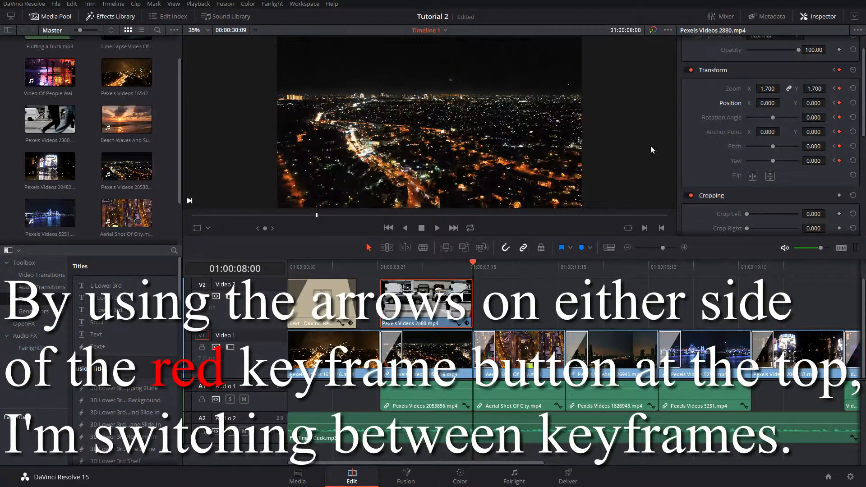
left_click(381, 266)
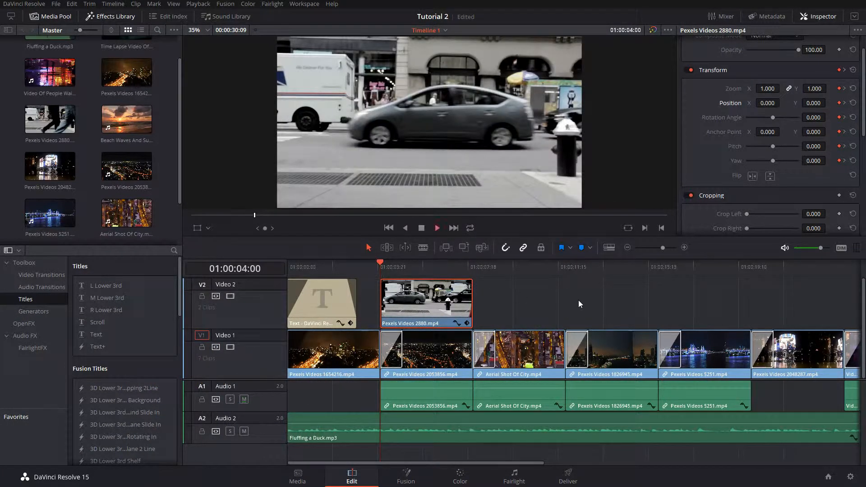
key("space")
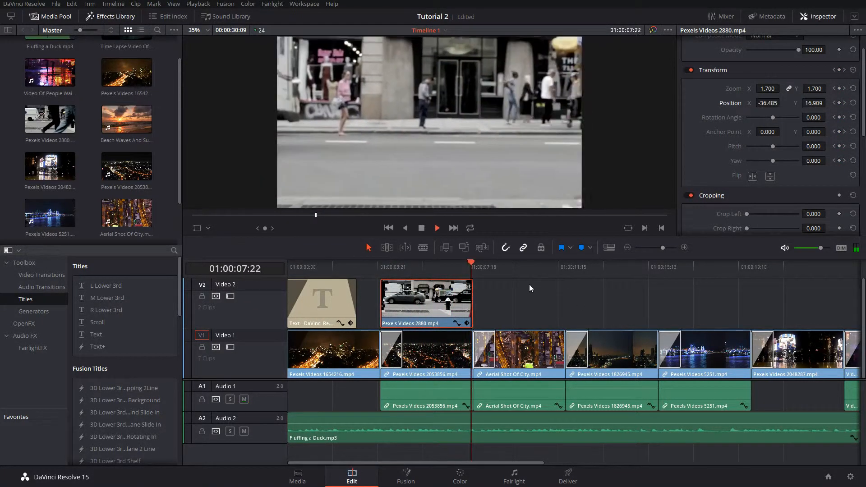
left_click(376, 265)
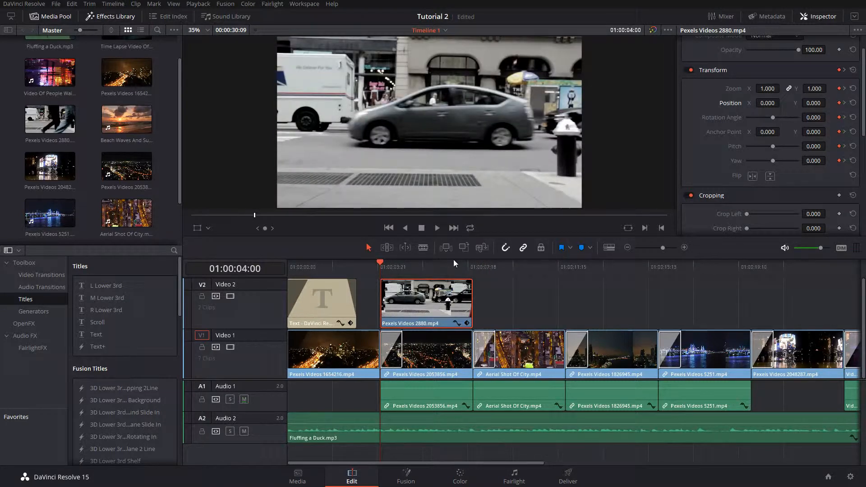
left_click_drag(466, 262, 459, 264)
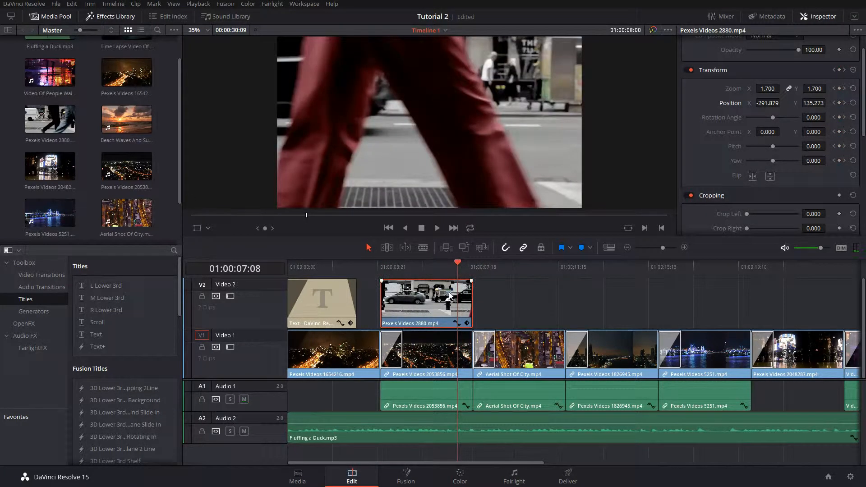
left_click(844, 89)
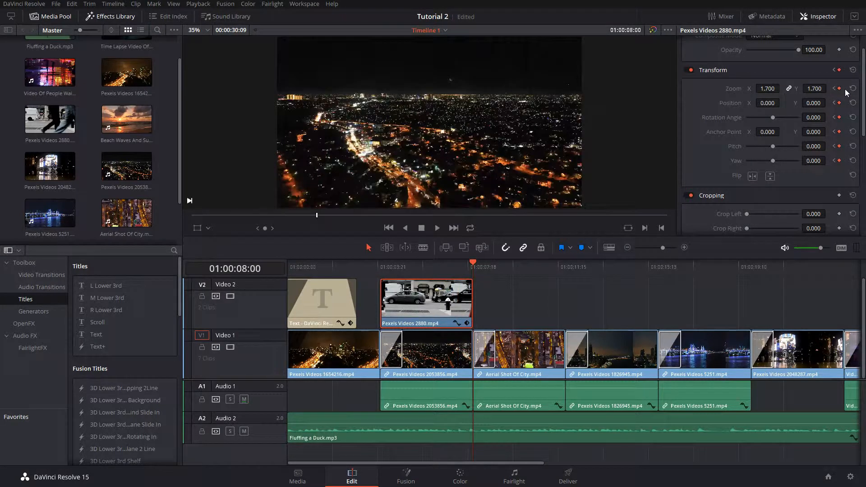
Set the Video 2 clip's linked zoom to 1.000 at its last Transform keyframe, 01:00:08:00
double_click(774, 88)
type("1")
key("Return")
Play back the Video 2 clip's finished zoom and position animation from 01:00:04:00 and inspect its Transform values between keyframes
left_click(375, 268)
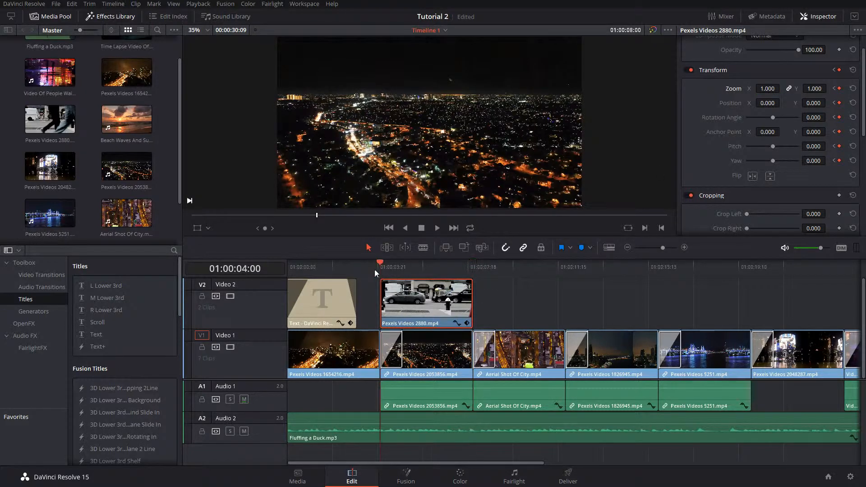
left_click(541, 295)
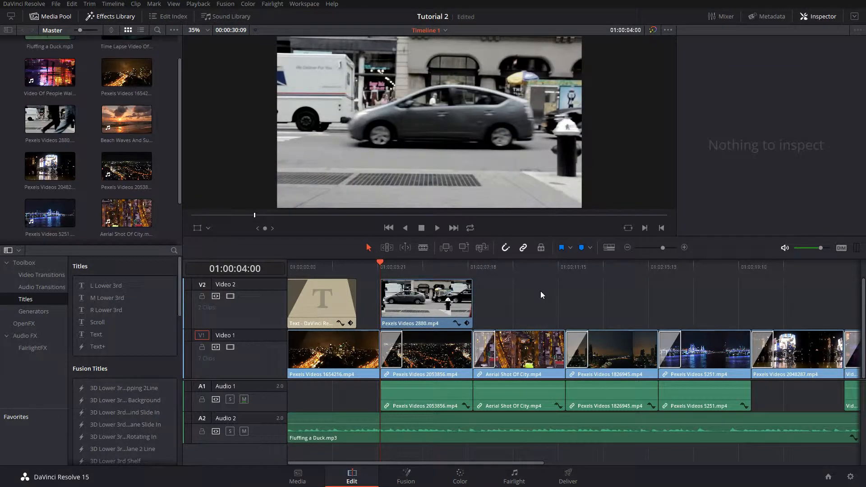
key("space")
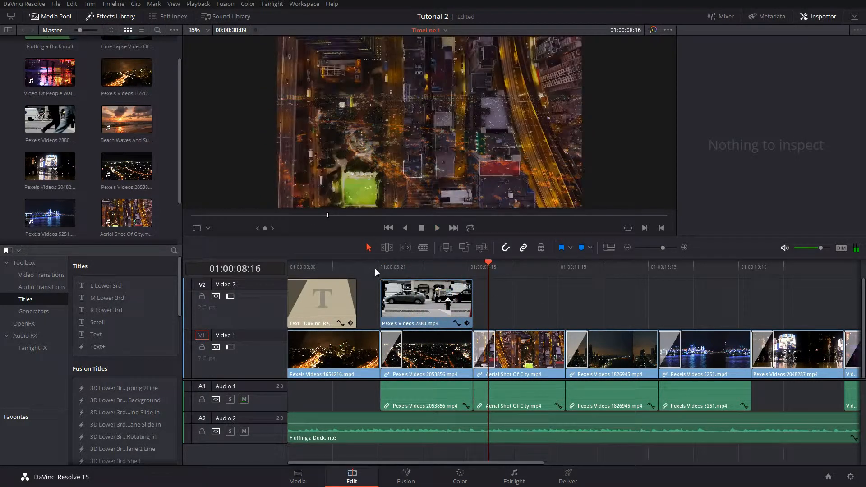
left_click(375, 269)
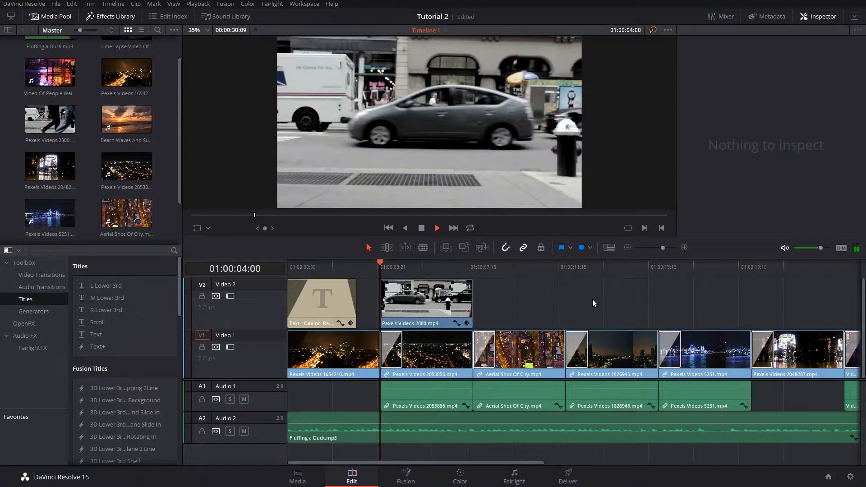
key("space")
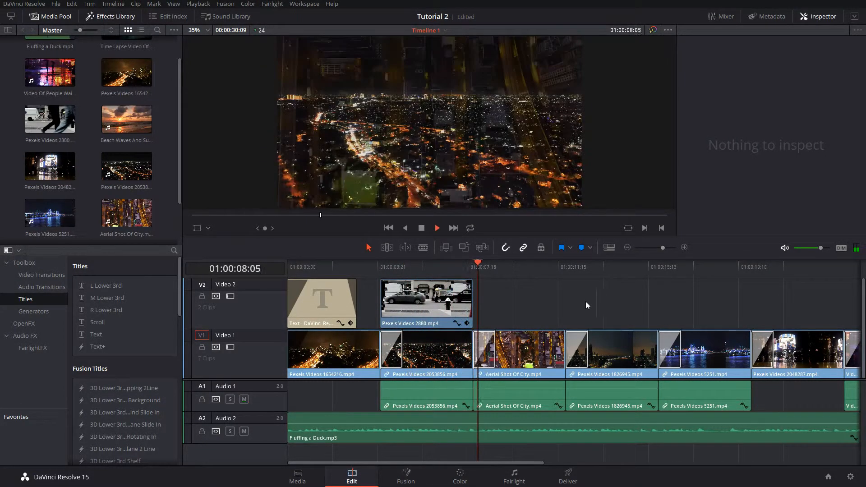
left_click(373, 265)
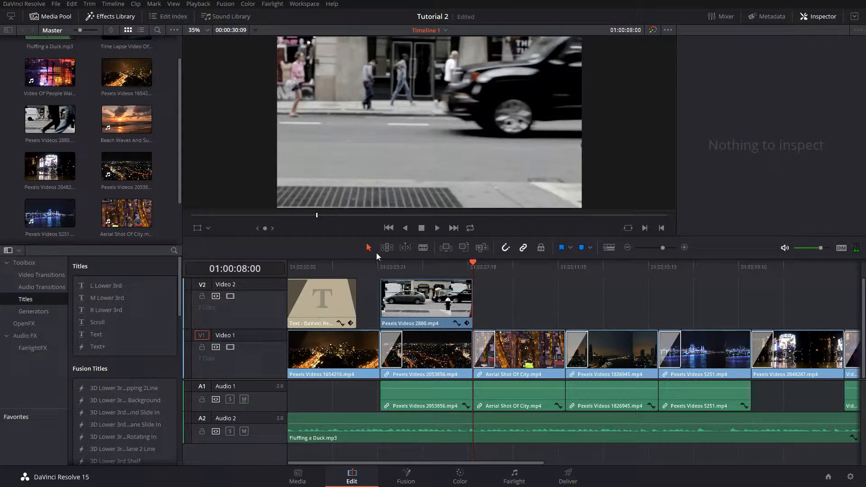
key("ctrl+s")
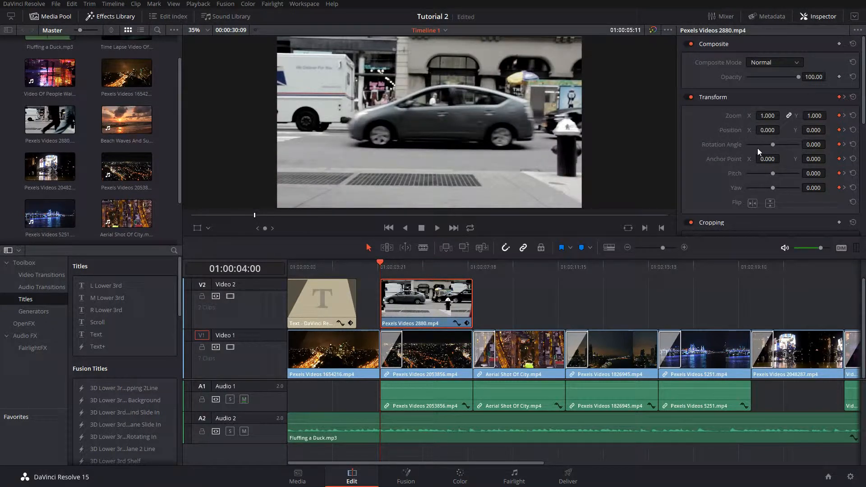
left_click(394, 267)
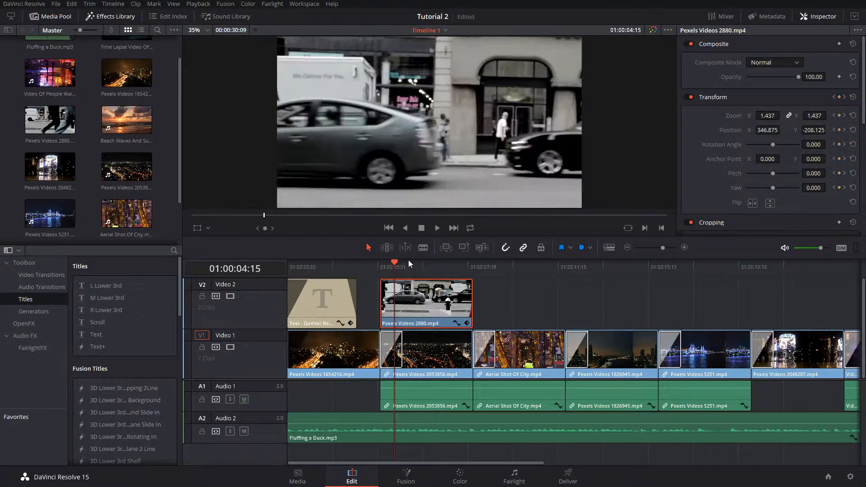
left_click(384, 266)
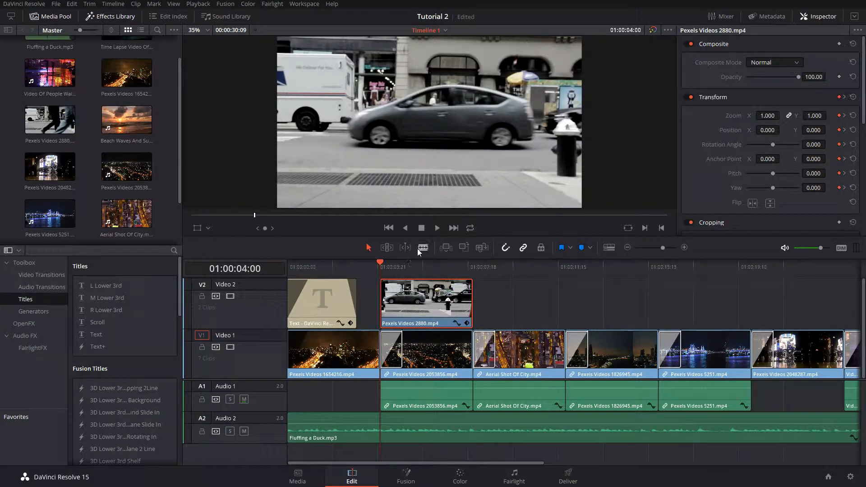
Reset the Video 2 clip's Transform and keyframe its Rotation Angle from 0 at 01:00:04:00 to 360 at 01:00:08:00
left_click(853, 98)
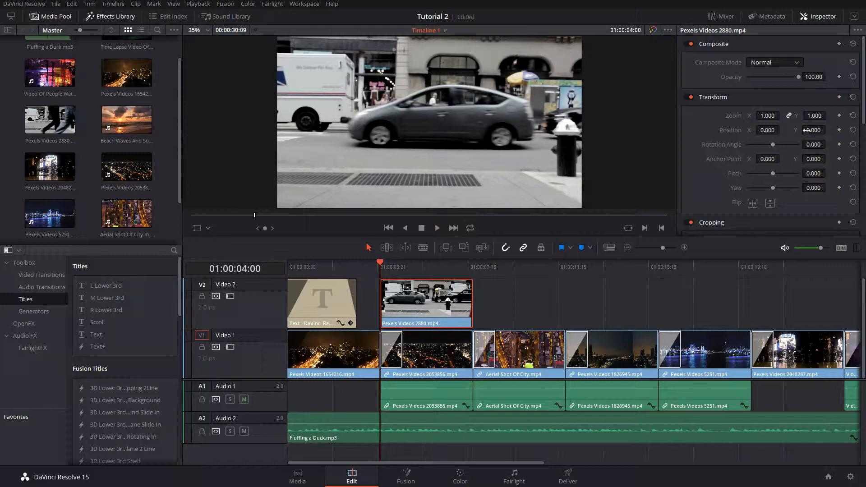
left_click(839, 97)
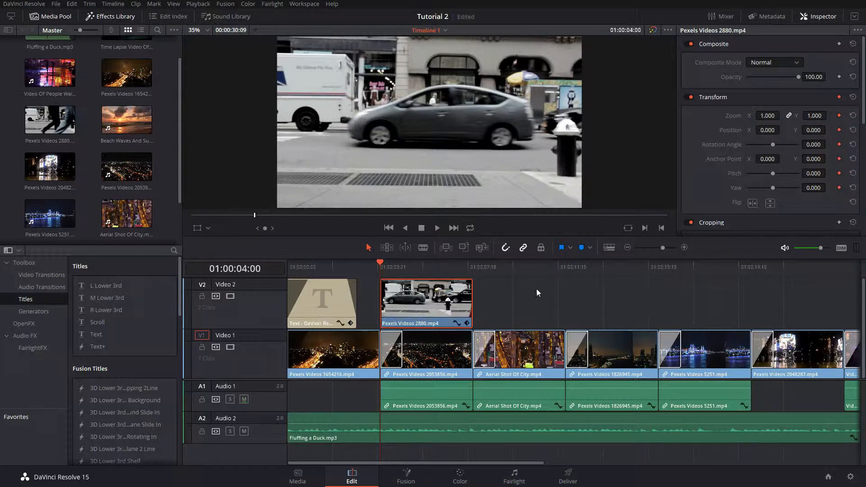
left_click(463, 266)
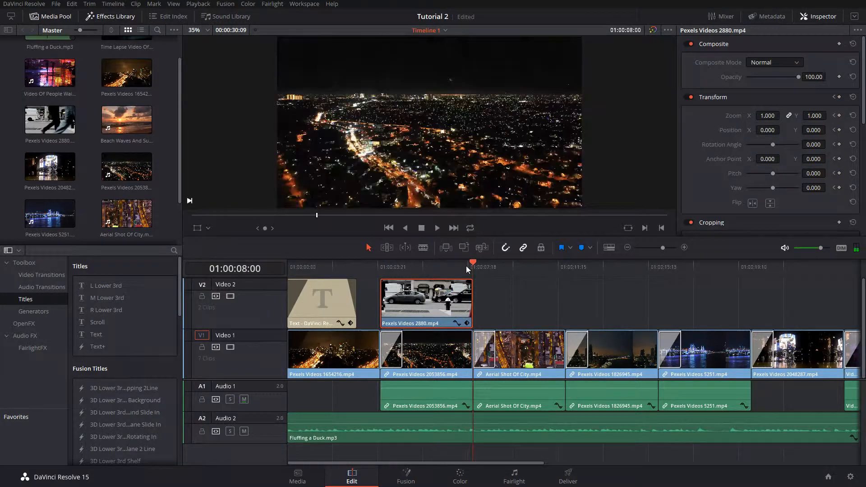
left_click(839, 97)
left_click_drag(772, 145, 793, 144)
Play back the Video 2 clip's rotation animation twice from its start at 01:00:04:00
left_click(380, 266)
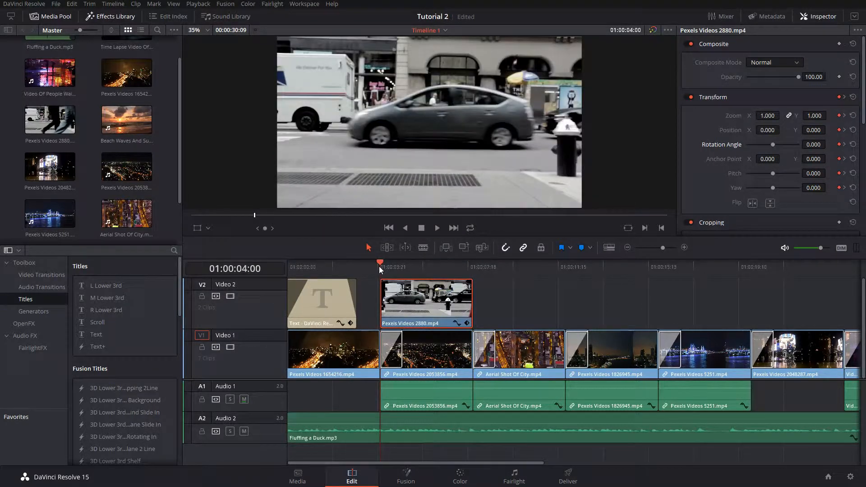
key("space")
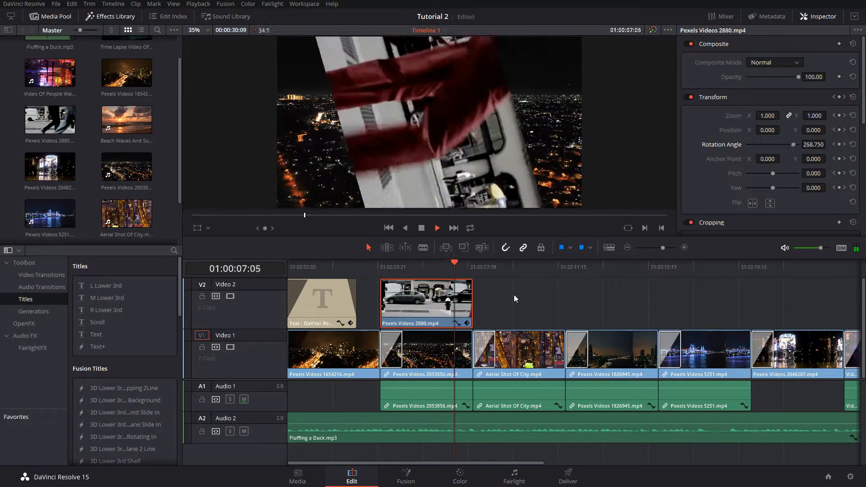
key("space")
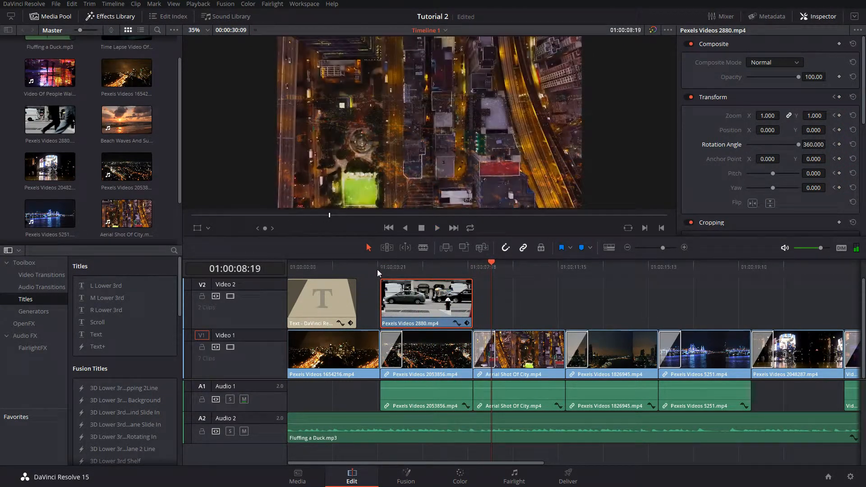
left_click(377, 268)
key("space")
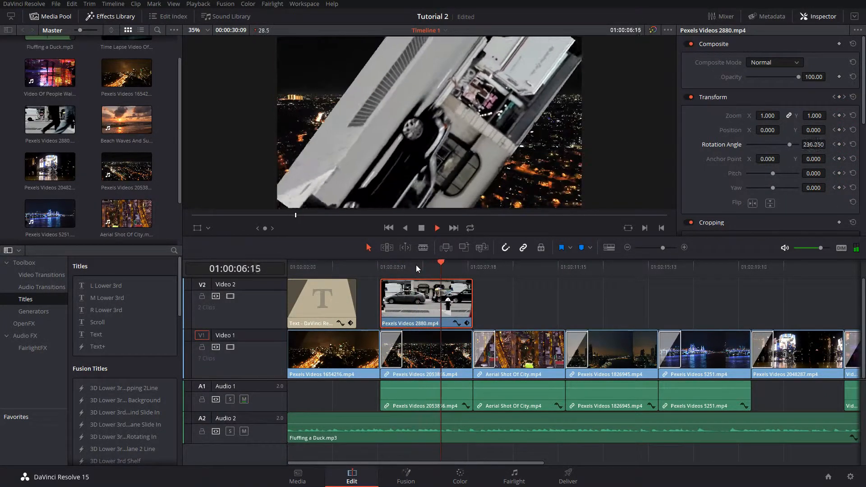
key("space")
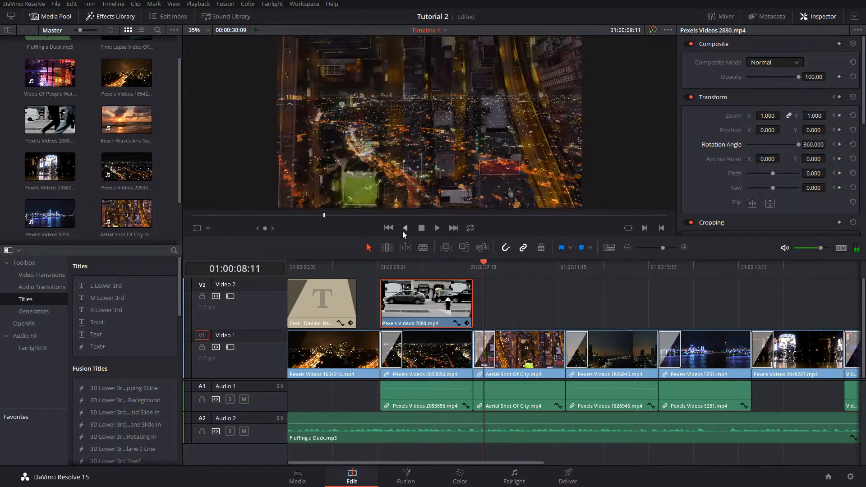
Reset the Video 2 clip's Transform settings to clear its rotation and keyframes
left_click(475, 270)
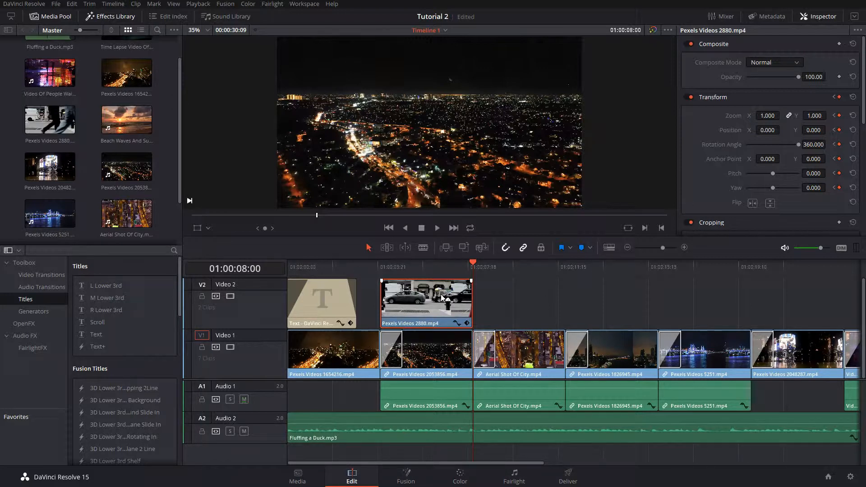
left_click(852, 97)
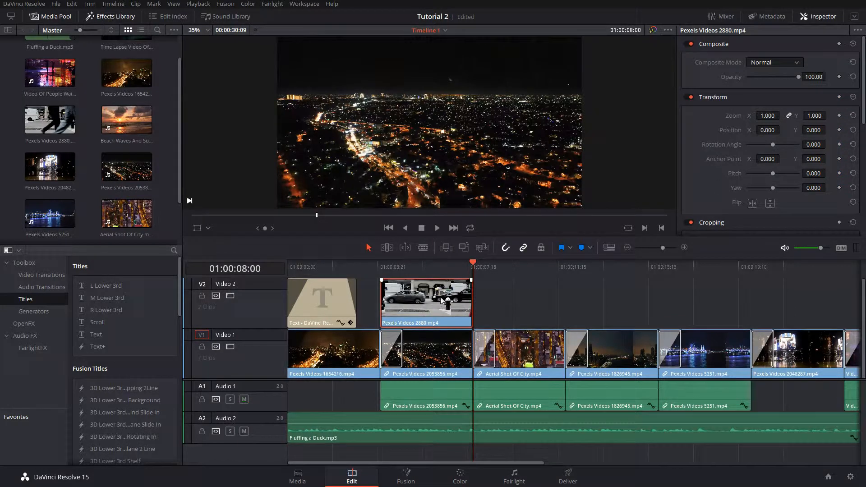
Add two volume keyframes to the Fluffing a Duck clip on Audio 2 and raise the second to 0.99 dB
left_click(440, 429)
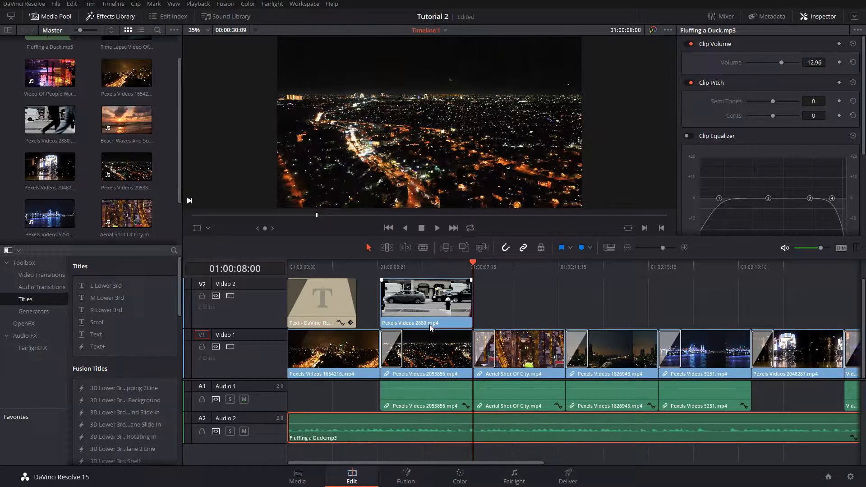
left_click(401, 423, "alt")
left_click_drag(414, 423, 428, 420)
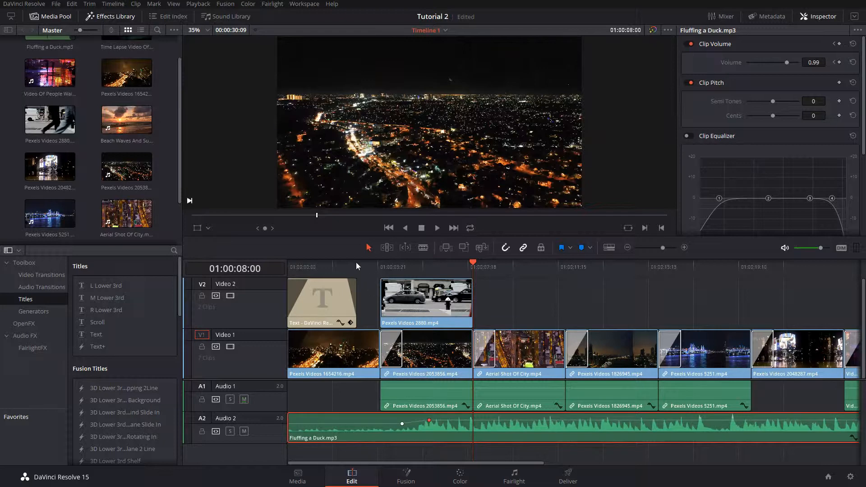
Play back the music's volume increase from shortly before the first volume keyframe
left_click(367, 267)
key("space")
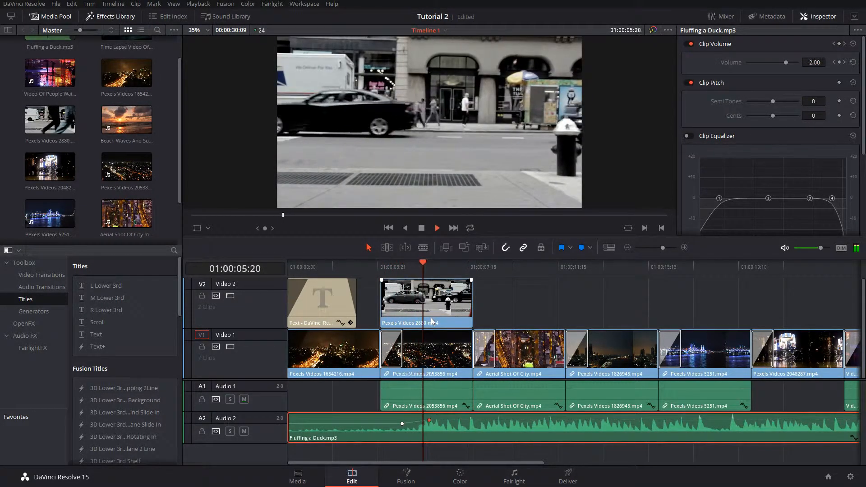
key("space")
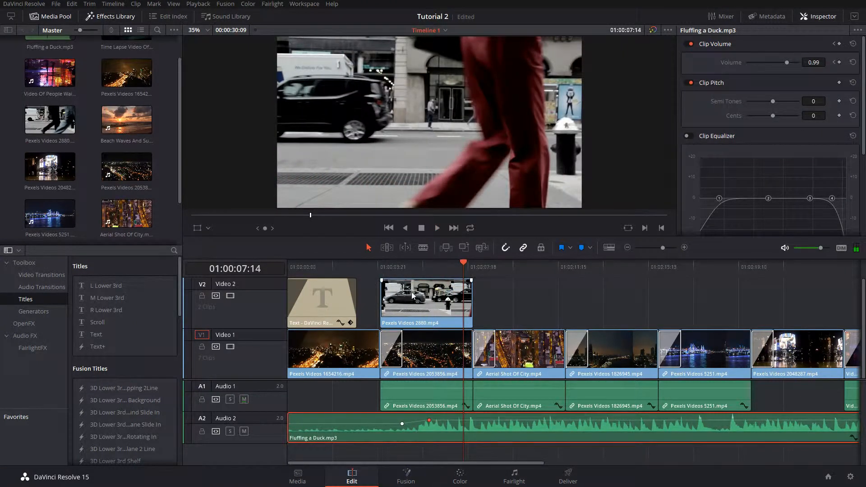
Delete the raised volume keyframe from the music clip and the Pexels Videos 2880 clip from Video 2
left_click(440, 298)
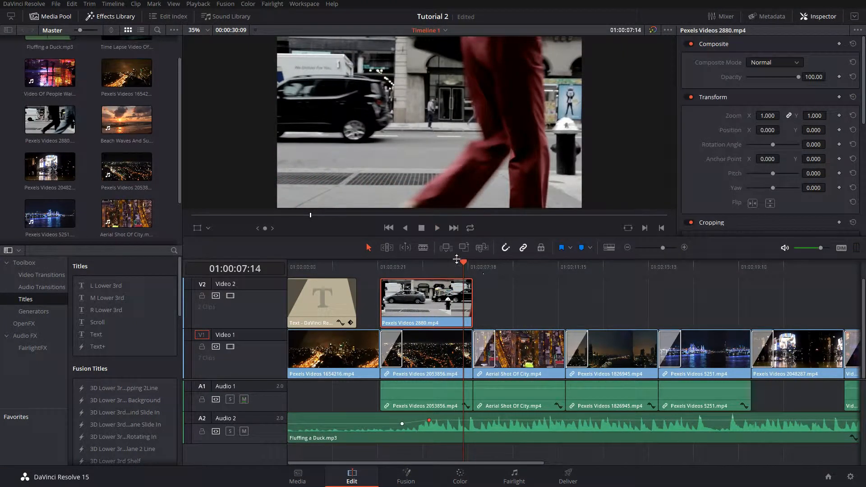
key("Delete")
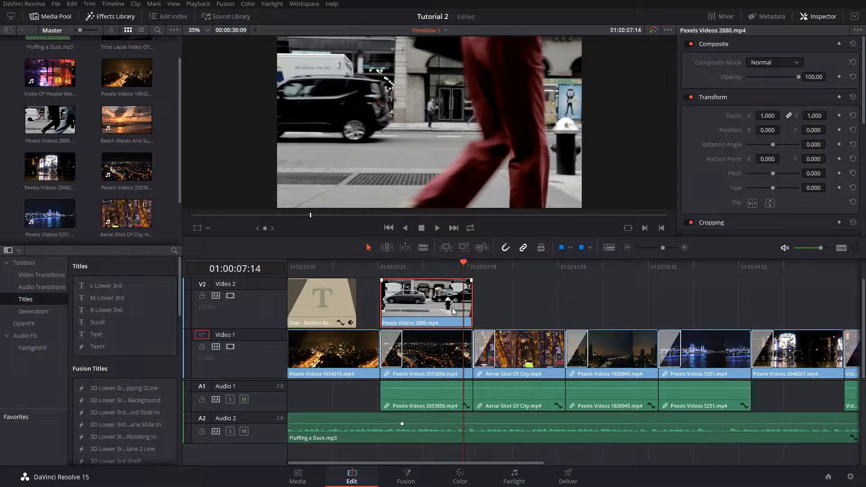
key("Delete")
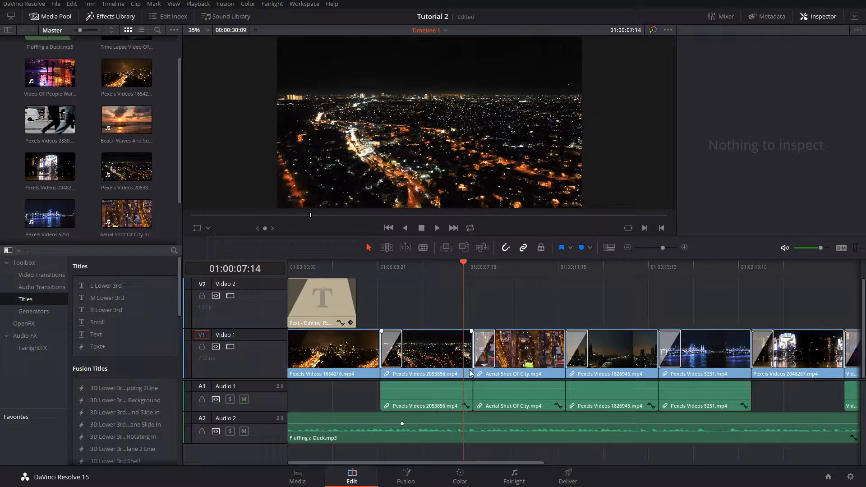
Add a second volume keyframe at -0.75 dB to the Fluffing a Duck clip and play back the rise
left_click(414, 419)
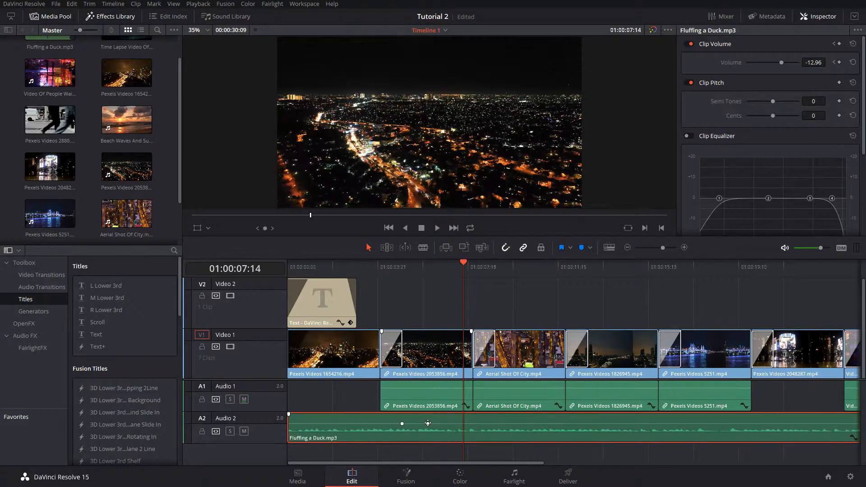
left_click_drag(428, 424, 425, 420)
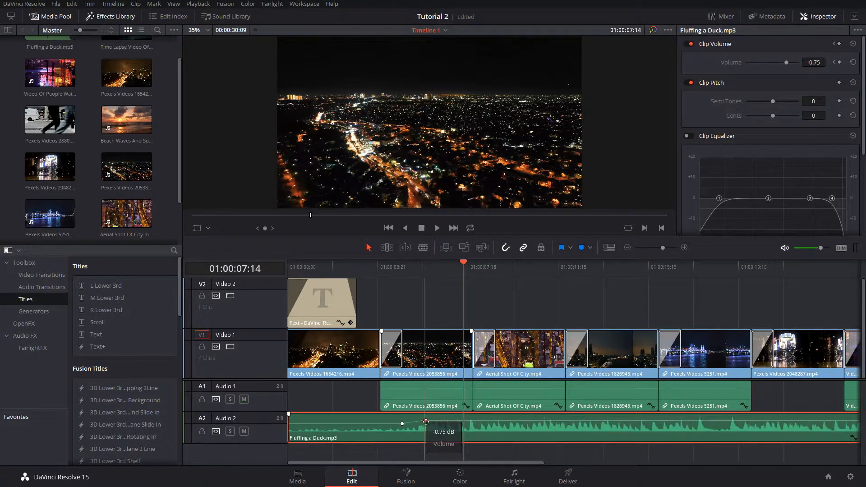
left_click(390, 266)
key("space")
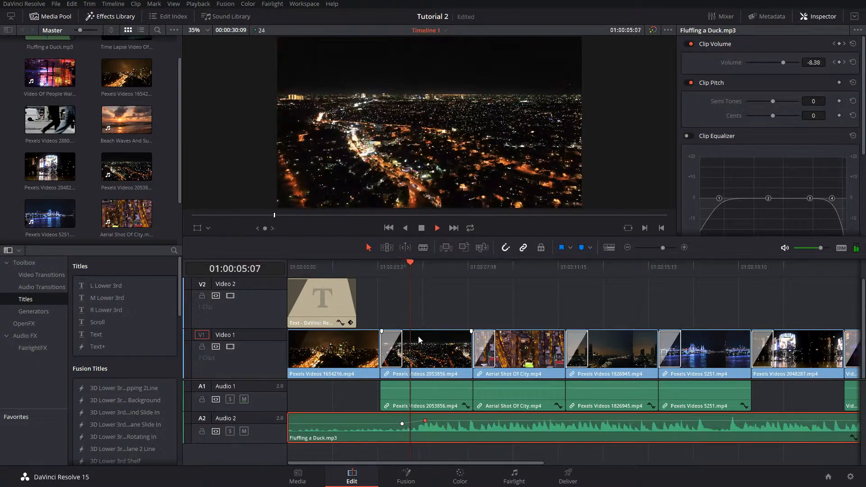
key("space")
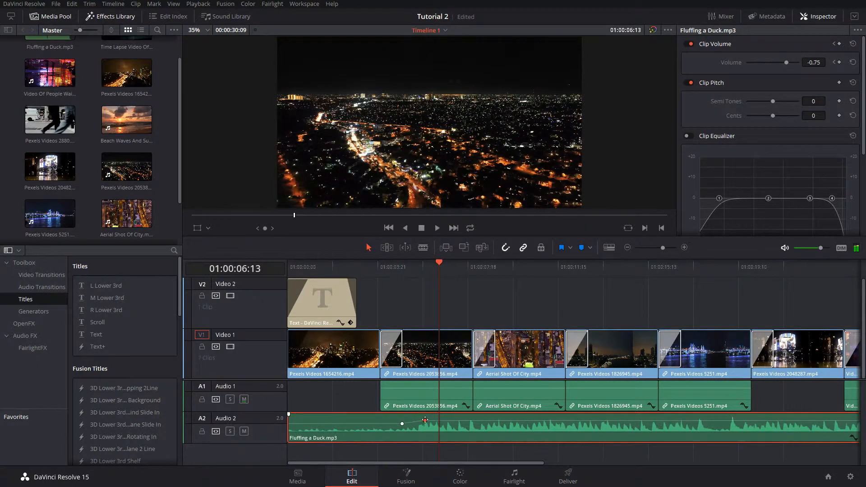
Move the raised volume keyframe right next to the first one and play back the abrupt volume change
left_click_drag(424, 420, 398, 419)
left_click(395, 274)
key("space")
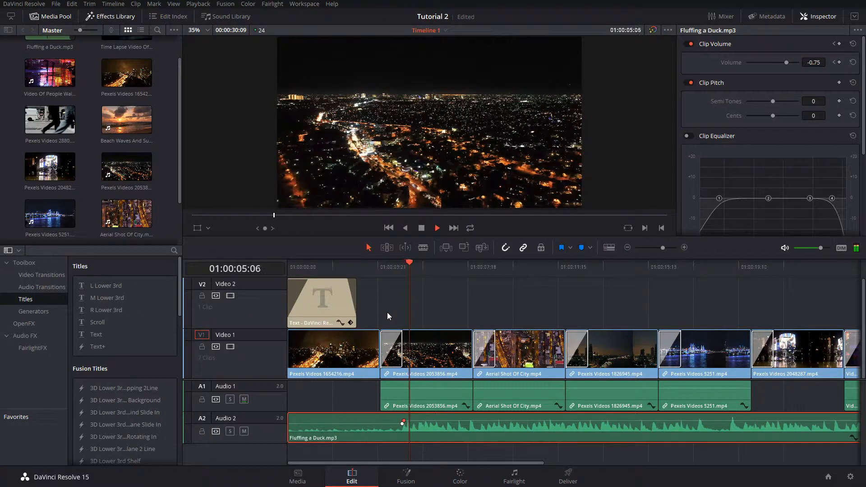
left_click(381, 270)
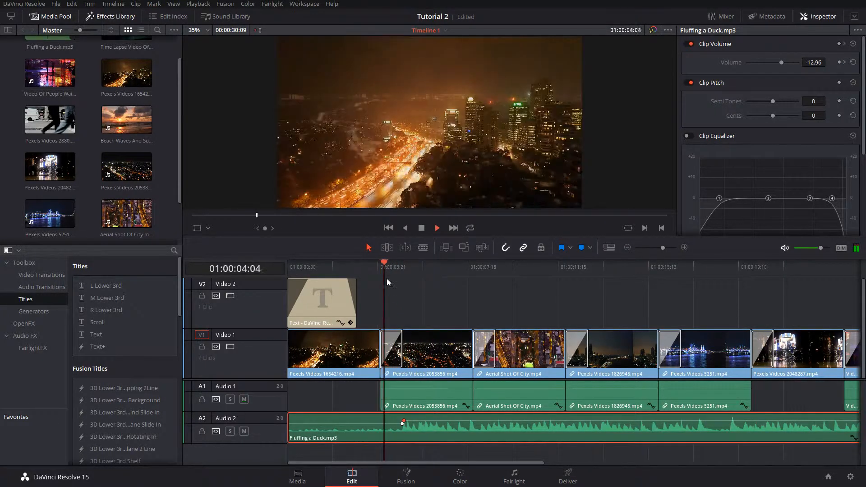
key("space")
Set the clip color of the Pexels Videos 5251 clip to Orange
left_click(497, 380)
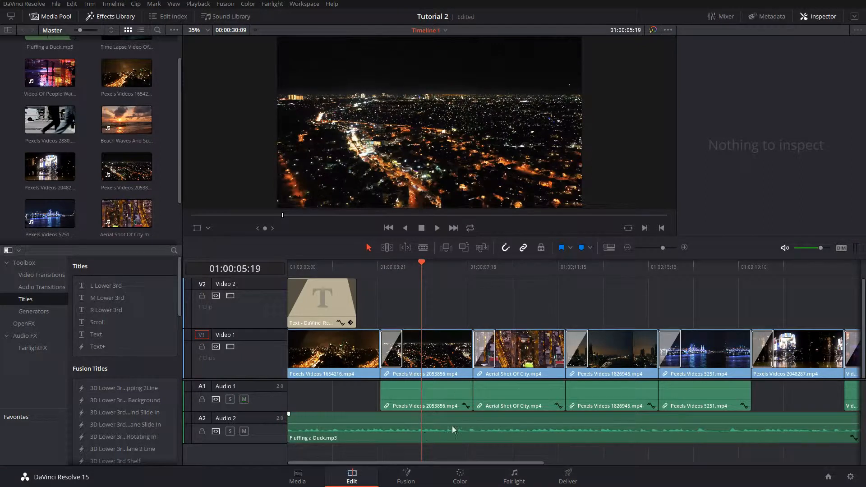
left_click(462, 418)
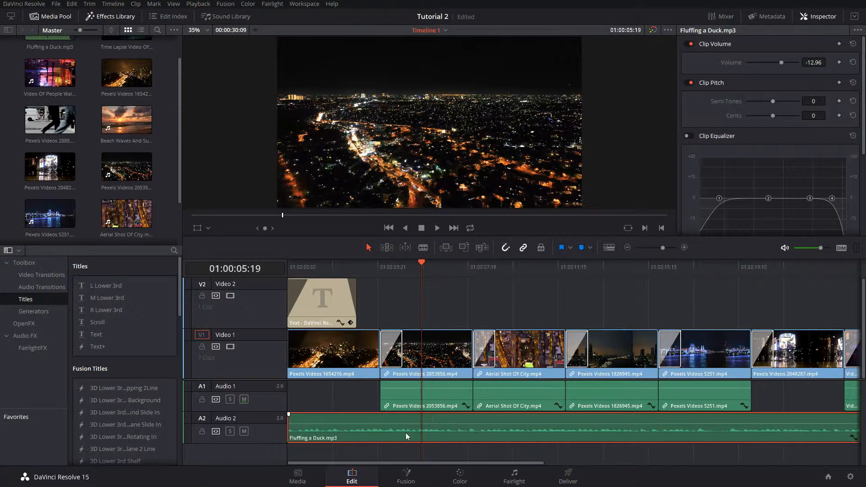
left_click(667, 392)
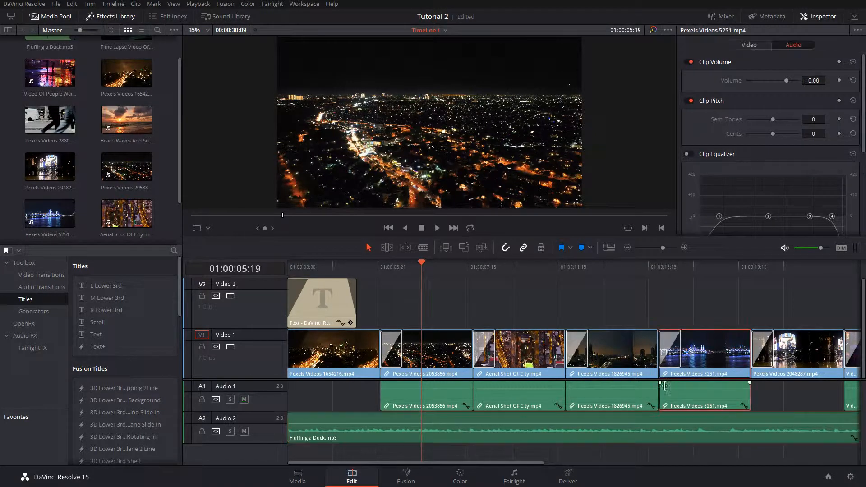
right_click(694, 390)
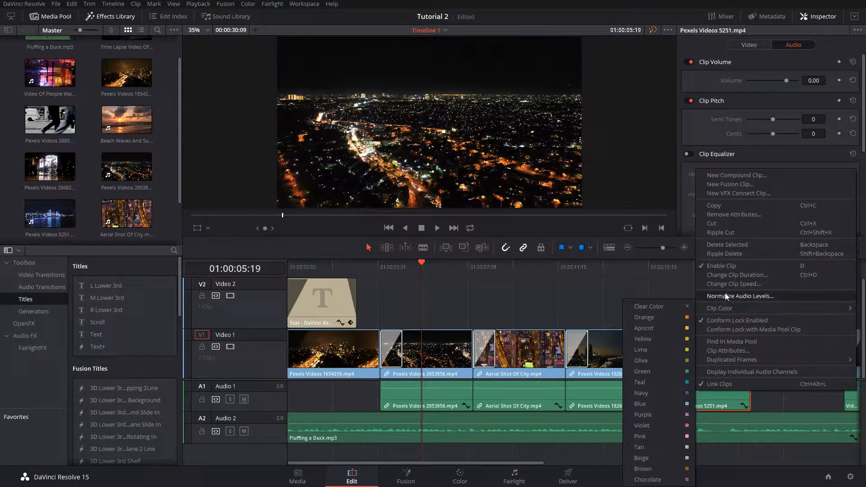
mouse_move(723, 308)
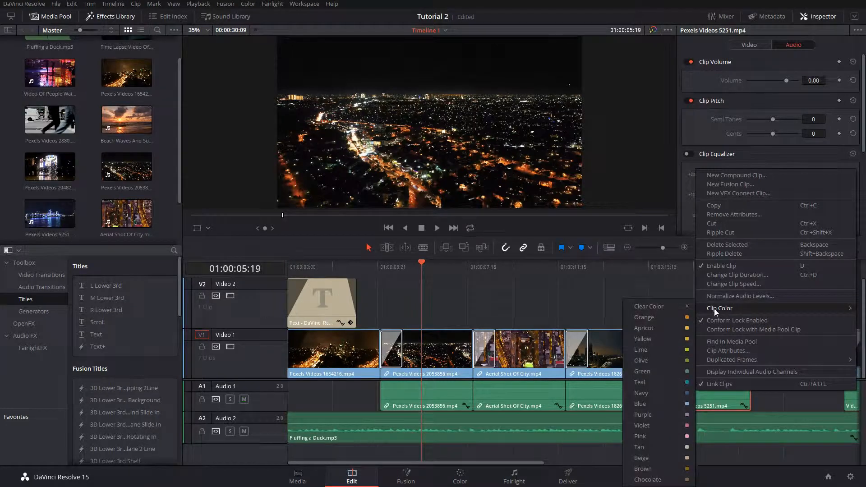
left_click(673, 317)
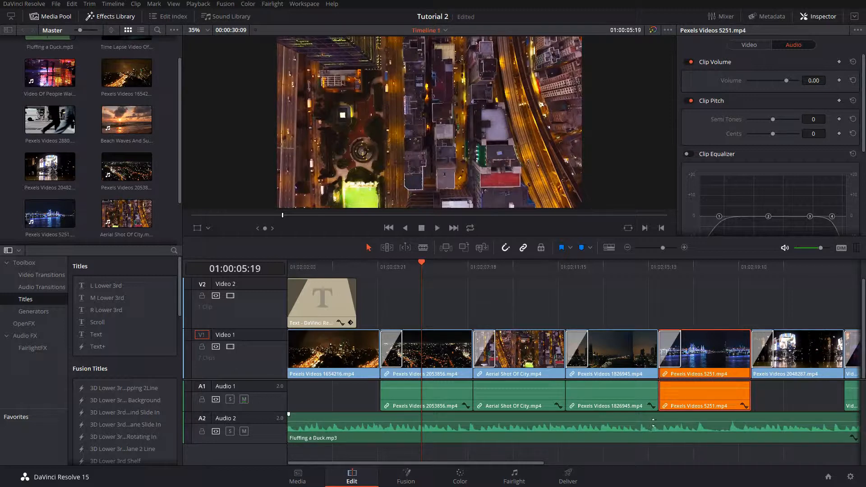
Add volume keyframe pairs to the Fluffing a Duck clip around both ends of the orange clip and lower the section between to -11.22 dB
left_click(683, 247)
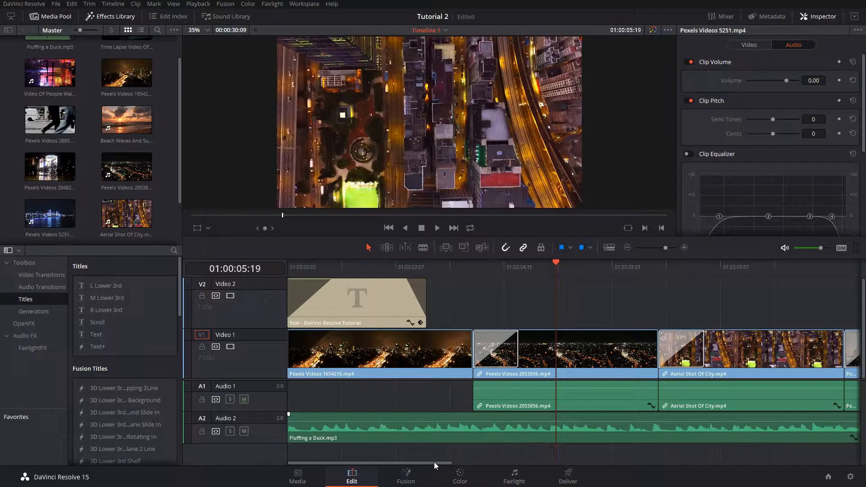
left_click_drag(443, 462, 572, 455)
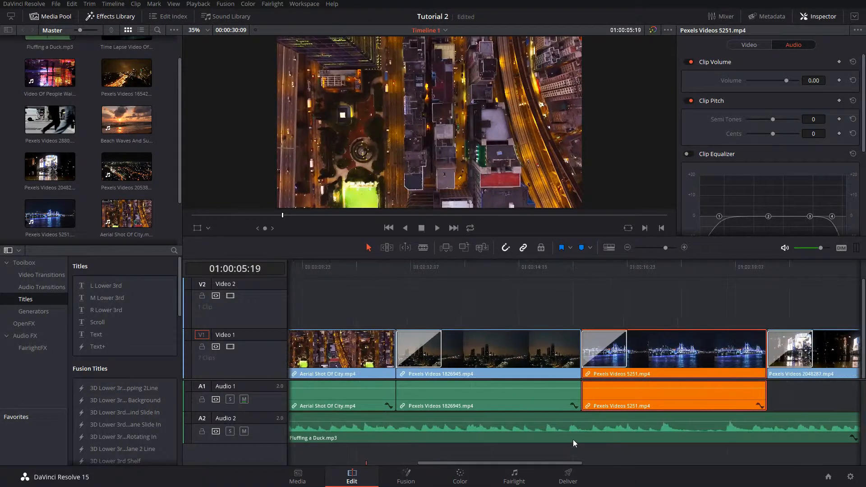
left_click(583, 263)
left_click(655, 263)
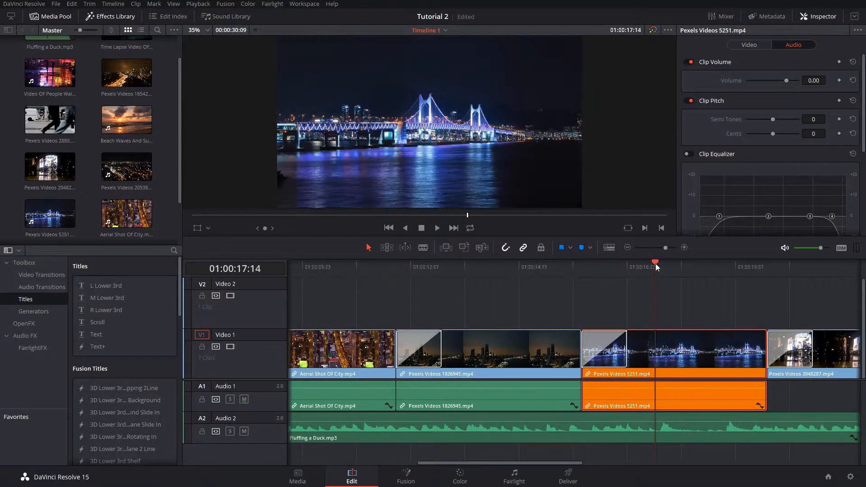
left_click(584, 421, "alt")
left_click(764, 421, "alt")
left_click_drag(632, 421, 634, 424)
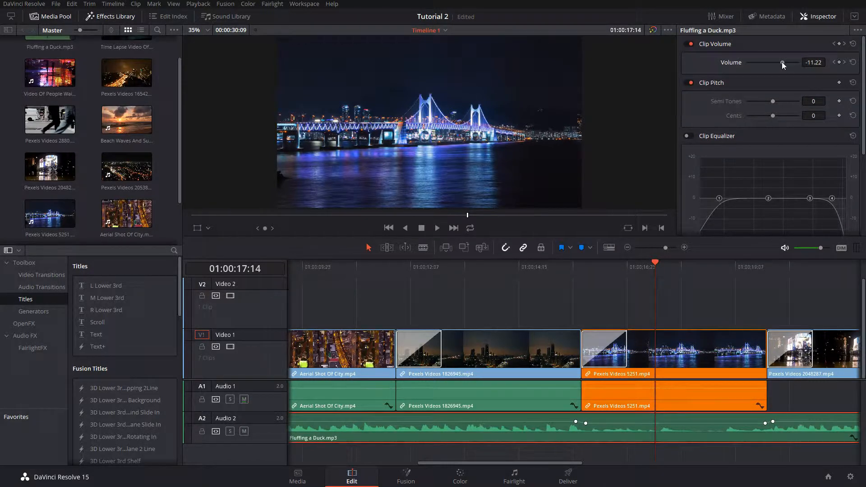
Lower the music section between the keyframes beneath the orange Pexels Videos 5251 clip to -19.94 dB
left_click_drag(781, 61, 766, 61)
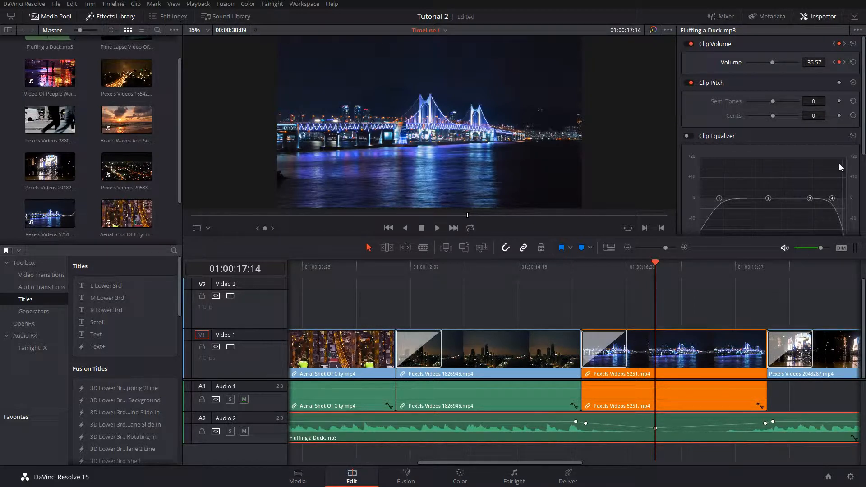
key("ctrl+z")
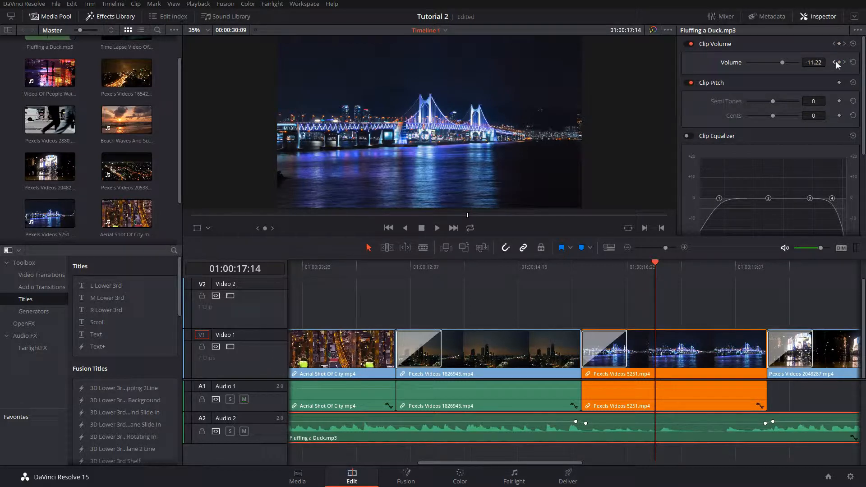
left_click_drag(675, 423, 674, 425)
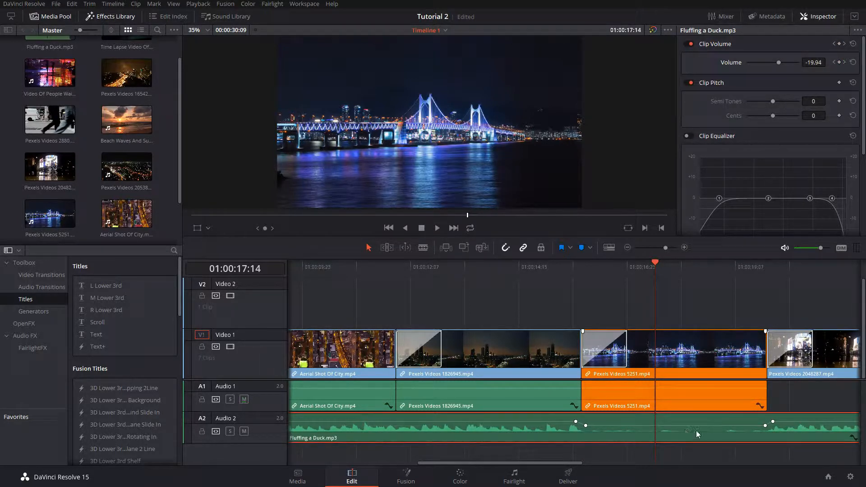
left_click_drag(694, 425, 657, 425)
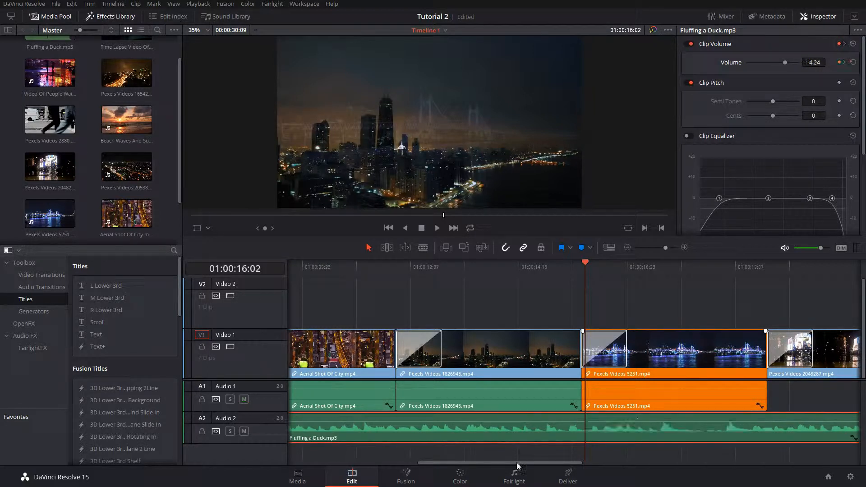
left_click_drag(515, 462, 579, 411)
left_click(525, 285)
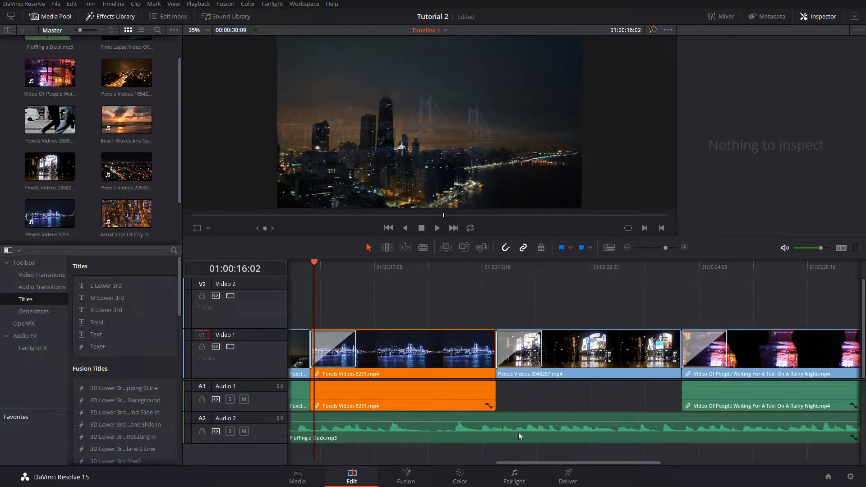
left_click_drag(536, 462, 510, 420)
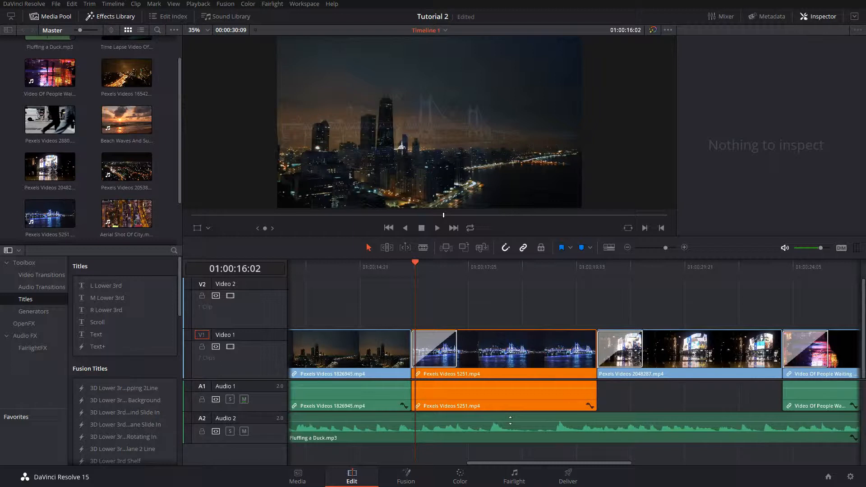
left_click_drag(553, 464, 334, 367)
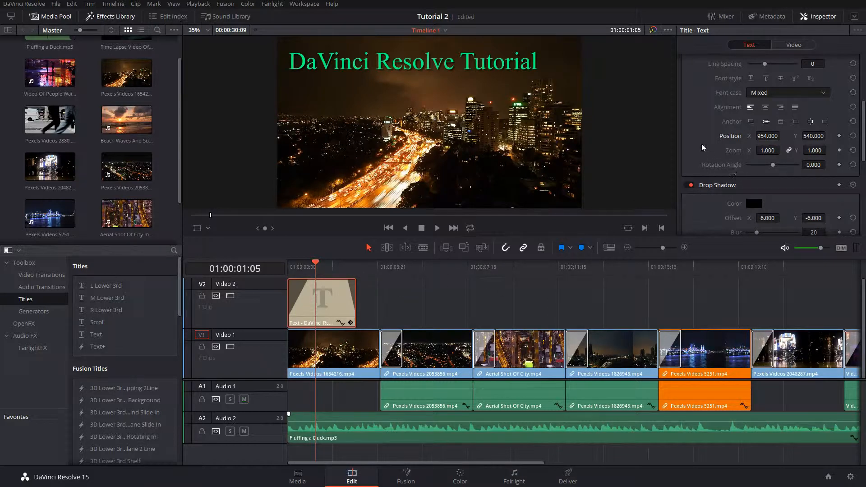
Remove the fade-in and fade-out from the DaVinci Resolve Tutorial title clip on Video 2
scroll(702, 147, "up", 2)
scroll(702, 145, "down", 1)
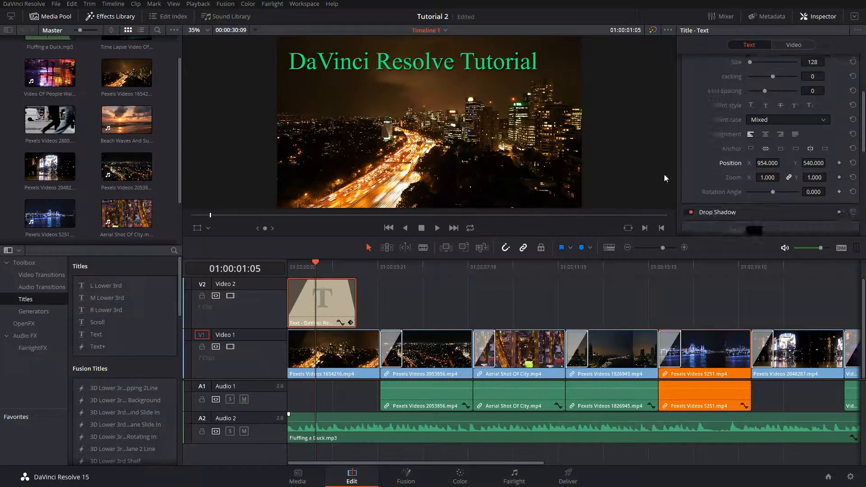
left_click(292, 267)
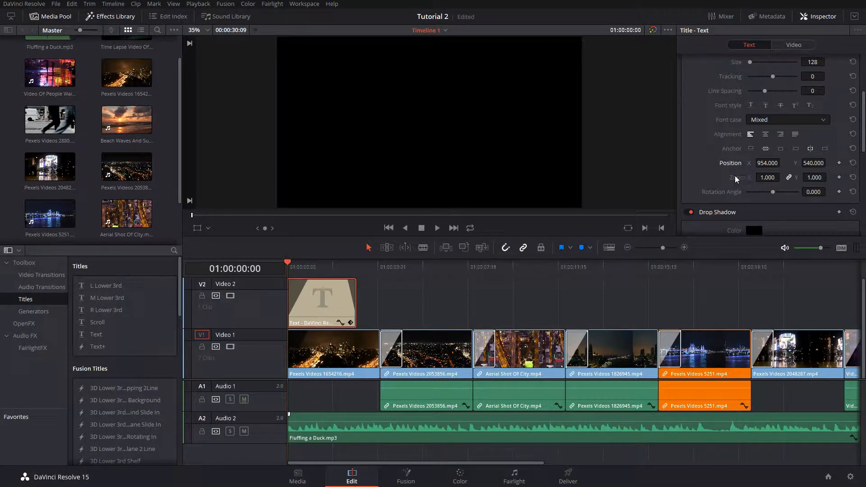
mouse_move(307, 283)
left_click_drag(310, 280, 215, 267)
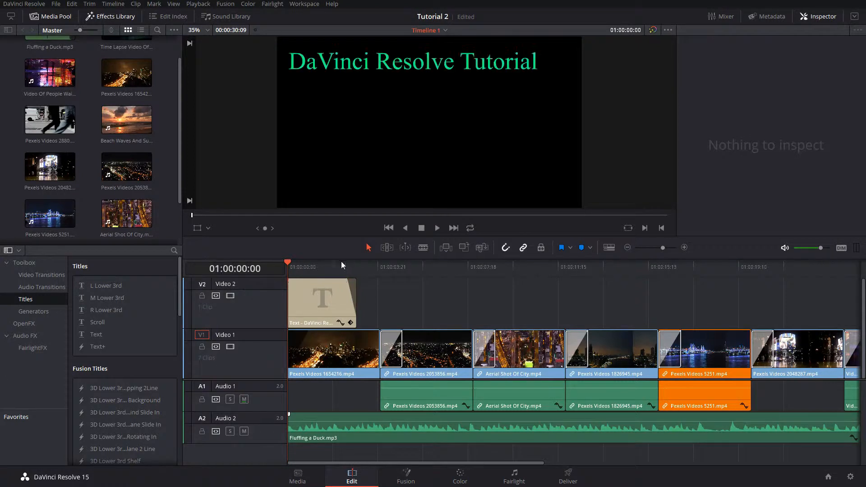
left_click_drag(345, 280, 376, 276)
Add Position keyframes to the title at its first frame, 01:00:00:00, and its last frame, 01:00:02:23
left_click(326, 293)
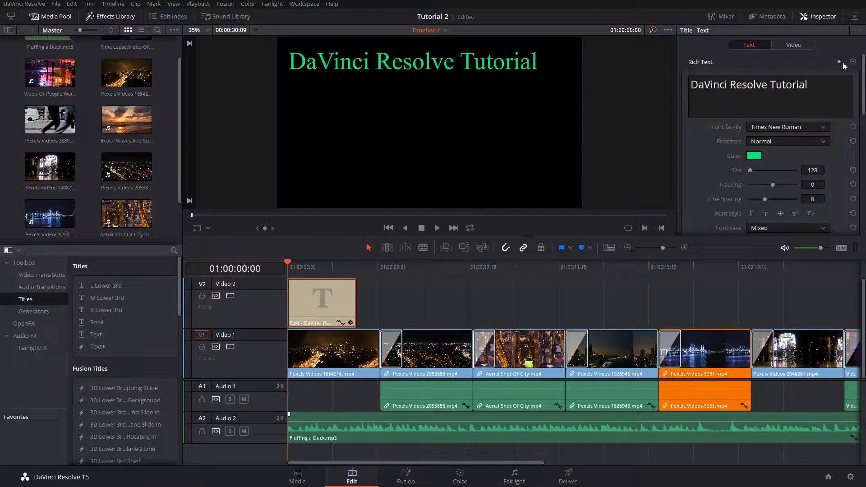
scroll(843, 172, "down", 4)
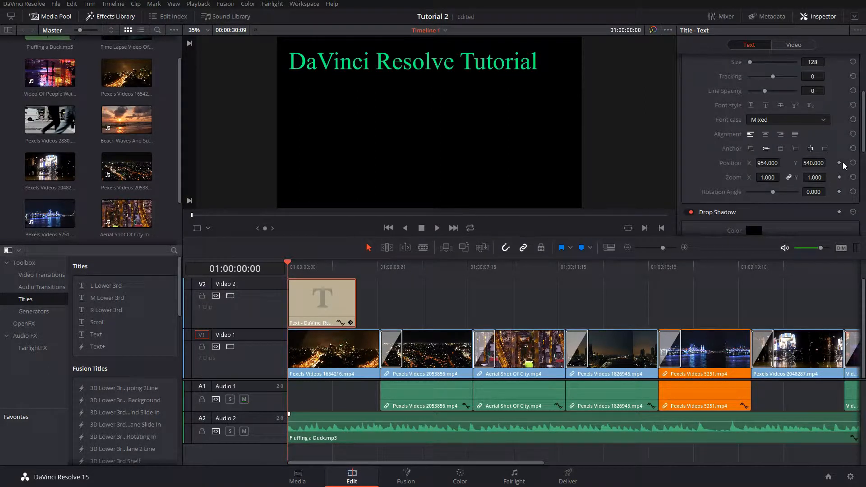
left_click(838, 164)
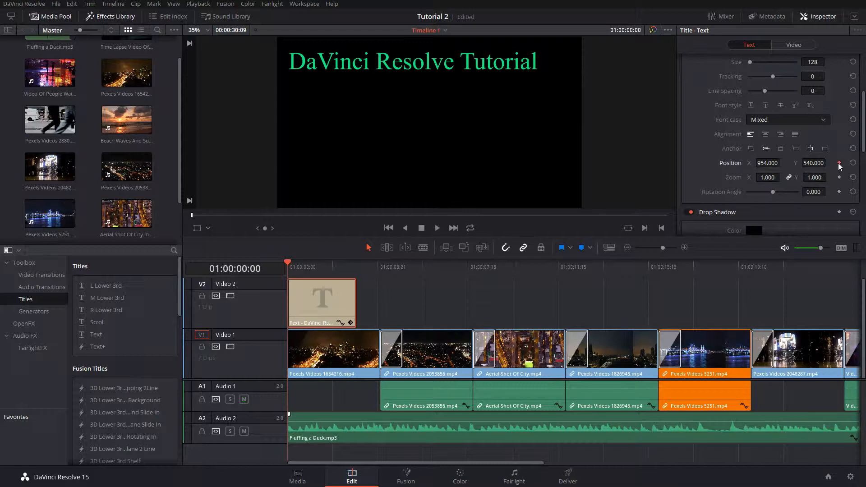
left_click(353, 264)
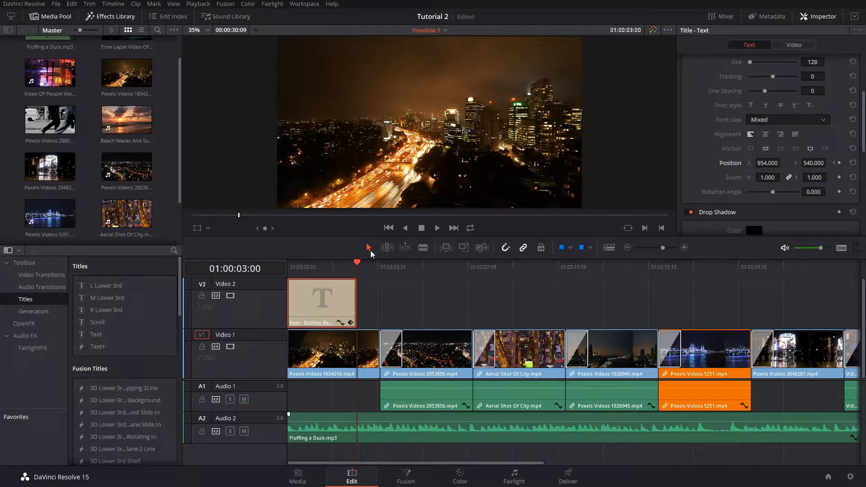
key("Left")
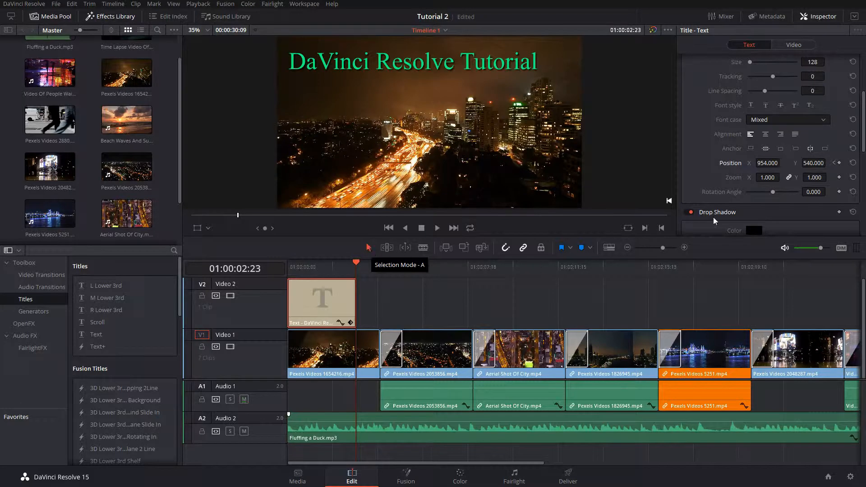
left_click(838, 163)
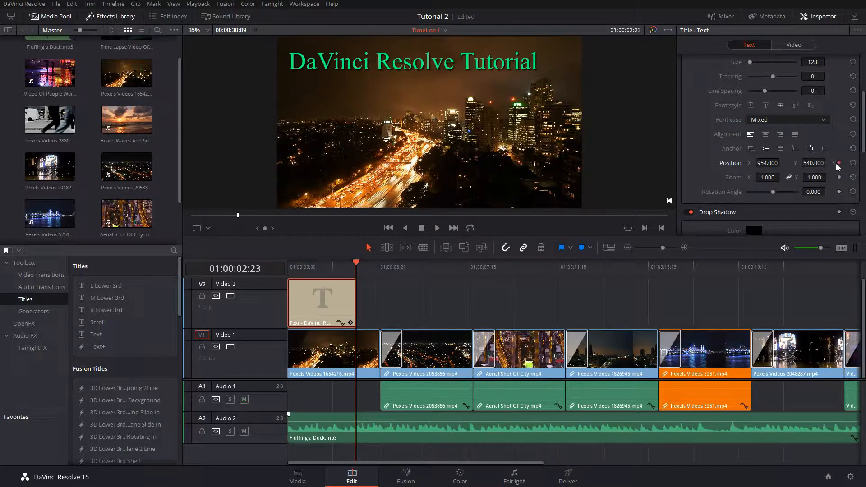
Set the title's X position to 987 at its last frame, 01:00:02:23
left_click_drag(308, 270, 356, 259)
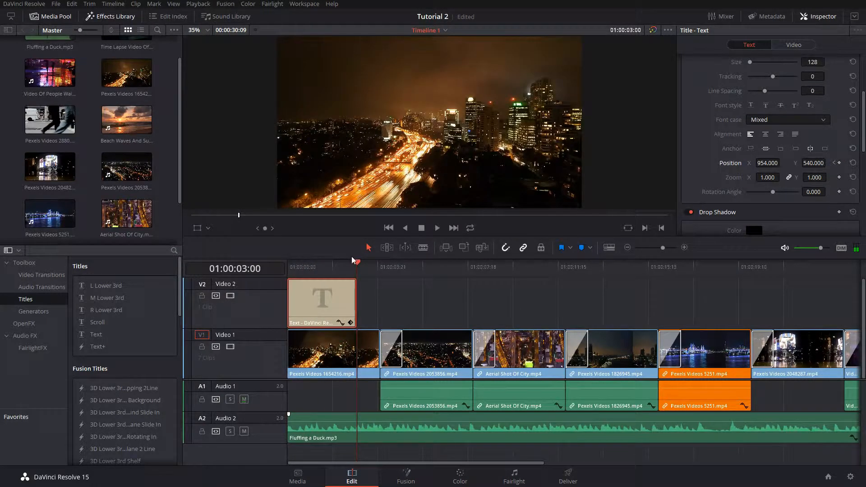
key("Left")
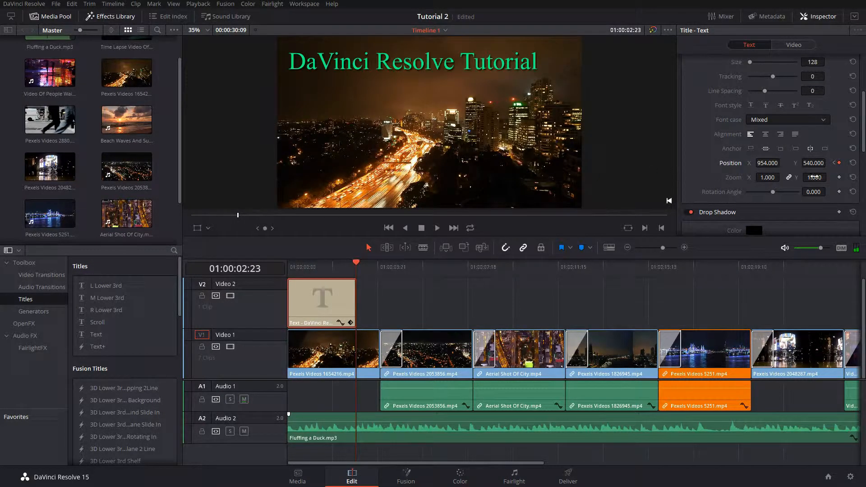
left_click_drag(766, 163, 782, 162)
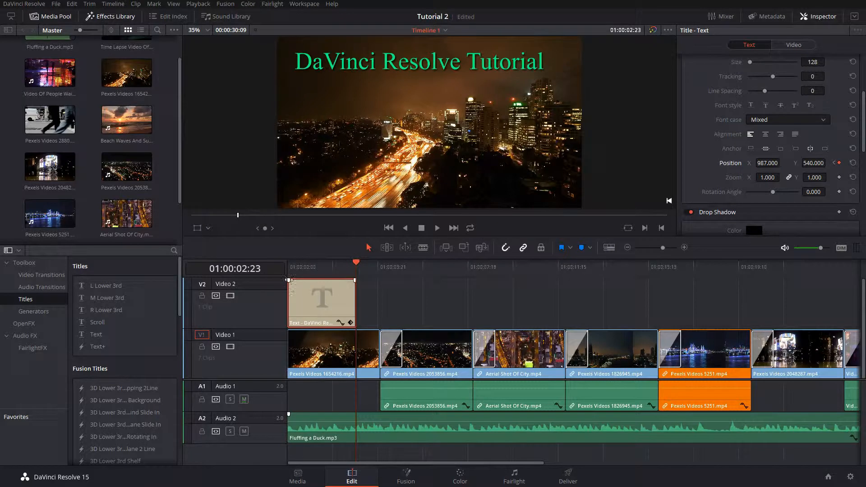
Restore the title clip's fade-in and fade-out and play back the title's movement twice from the timeline start
left_click_drag(288, 278, 344, 282)
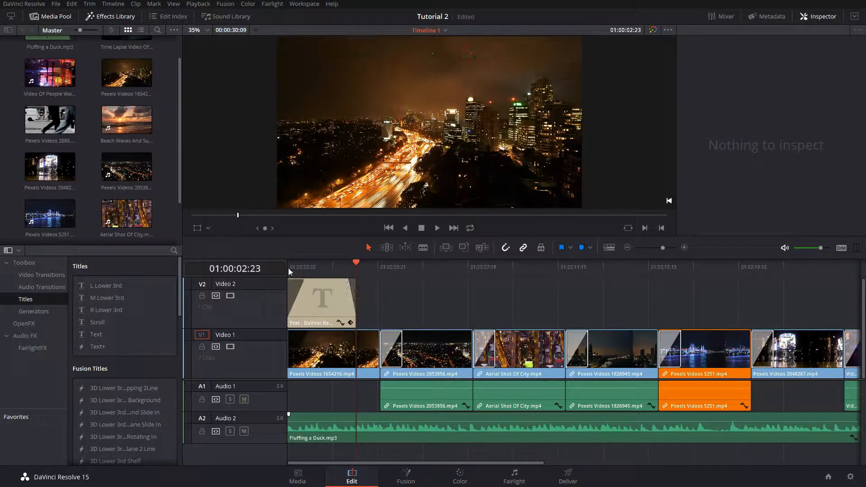
left_click(288, 269)
key("space")
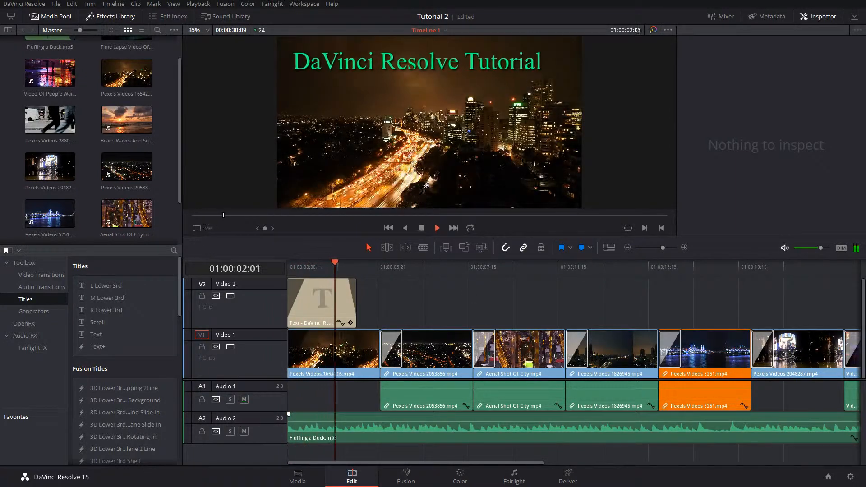
key("space")
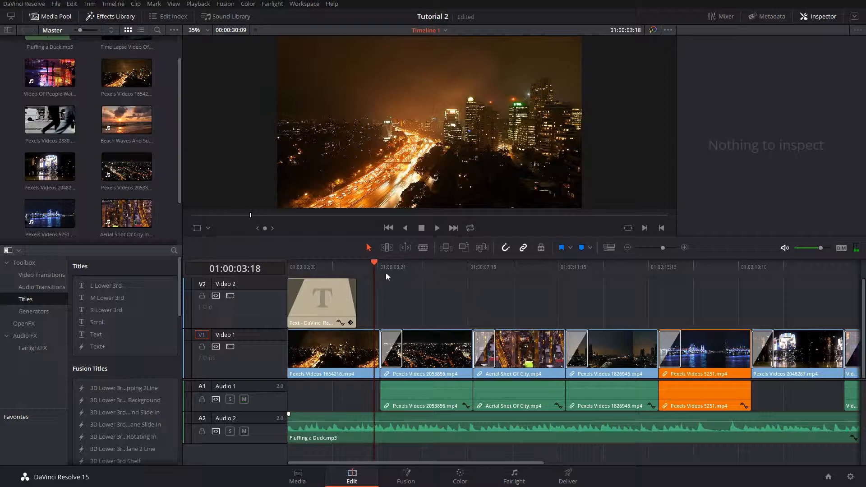
key("Home")
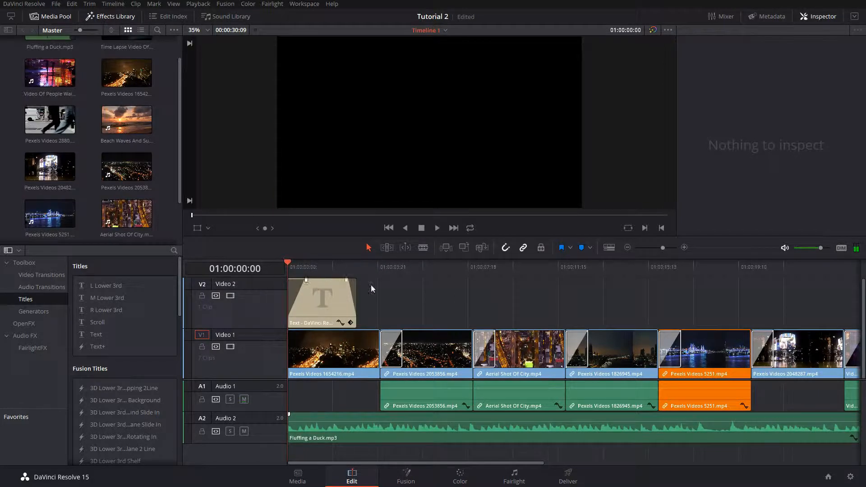
key("space")
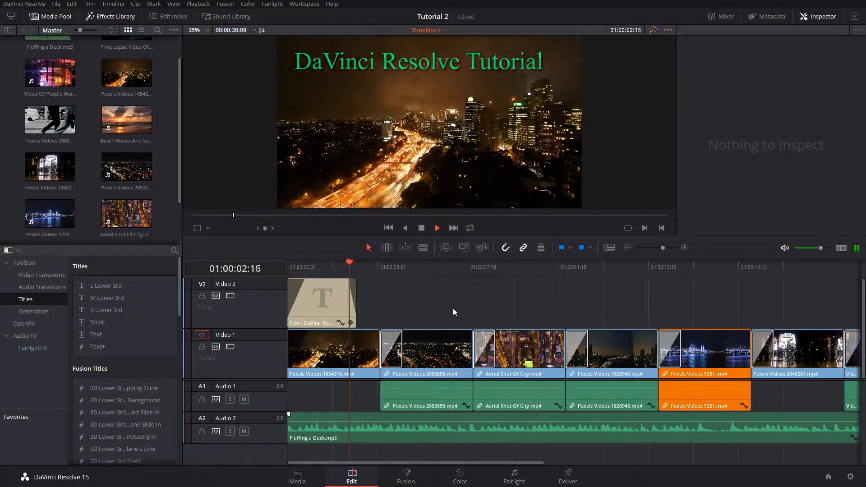
key("space")
Examine which of the title's text, drop shadow, stroke and background settings can be keyframed in the Inspector
left_click(324, 303)
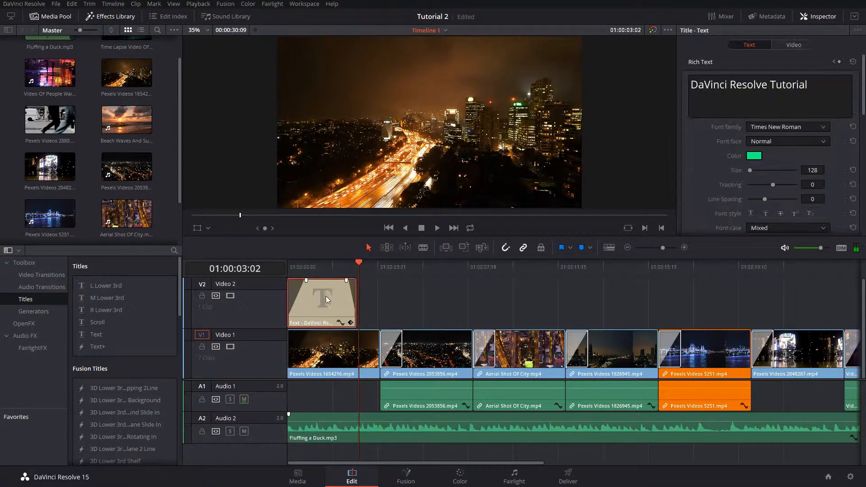
scroll(739, 180, "down", 5)
scroll(726, 179, "down", 1)
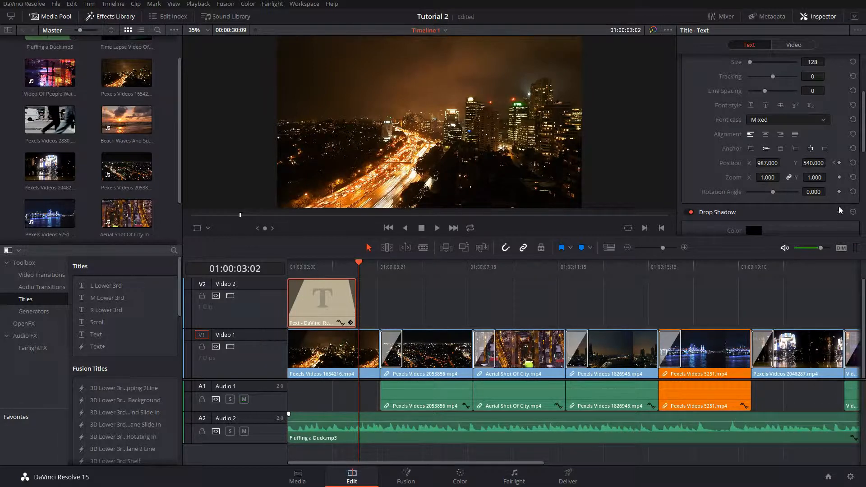
scroll(841, 206, "down", 2)
scroll(837, 207, "down", 2)
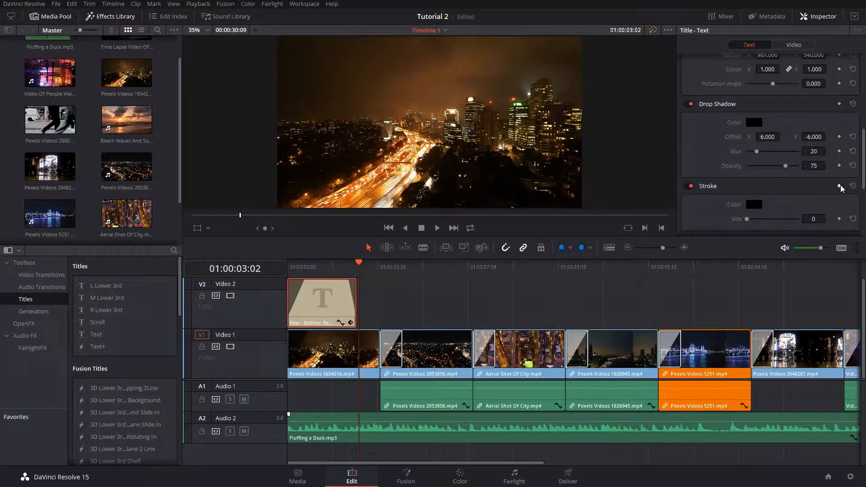
scroll(835, 176, "down", 2)
scroll(836, 176, "down", 2)
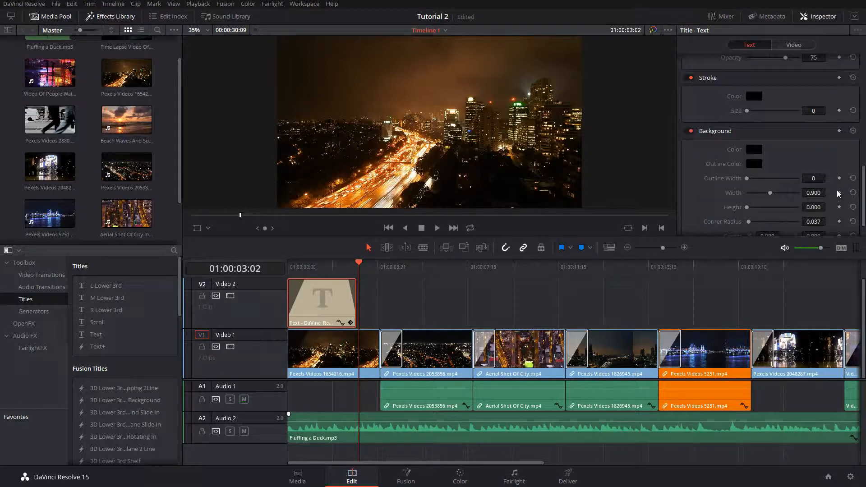
scroll(723, 118, "up", 8)
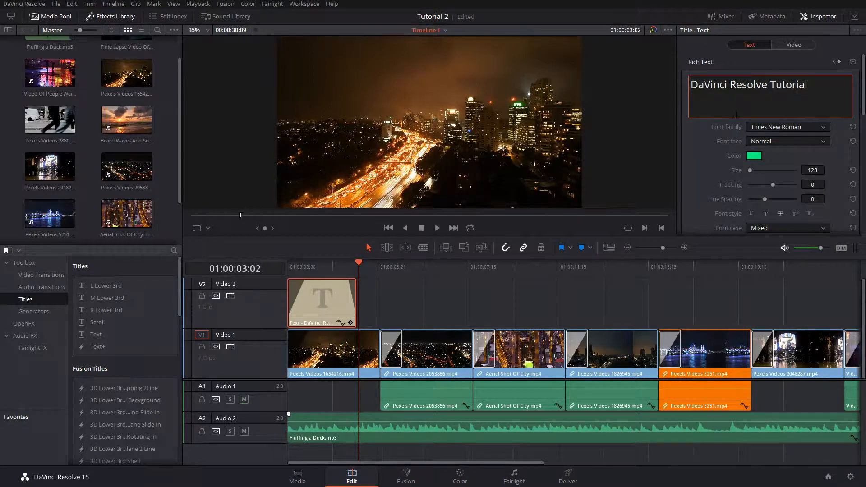